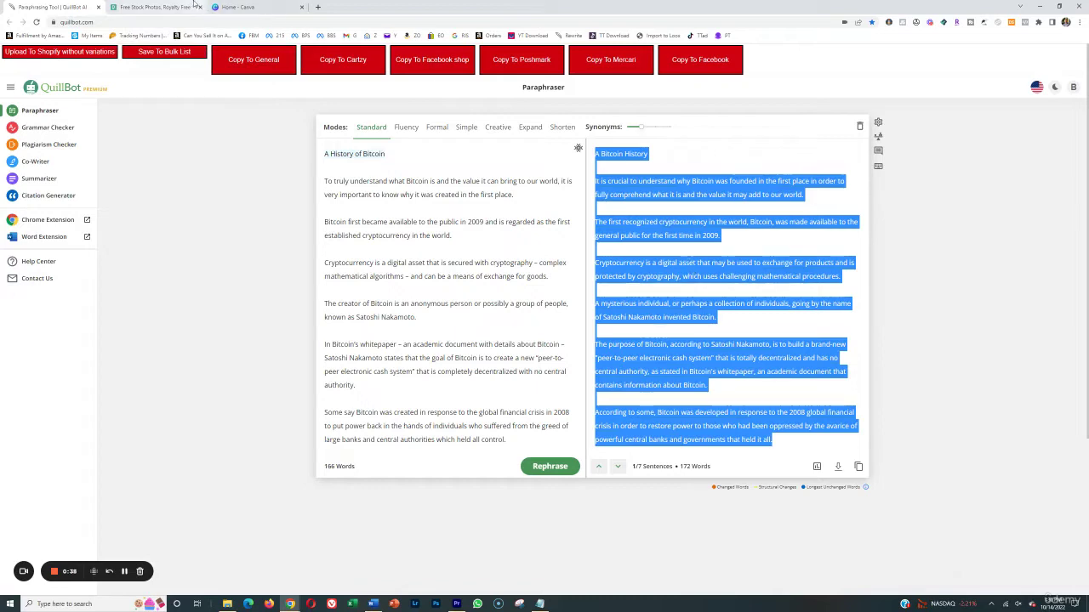
# - Switch from QuillBot's paraphrased bitcoin article to the Pexels 'Free Stock Photos' tab
pyautogui.click(195, 6)
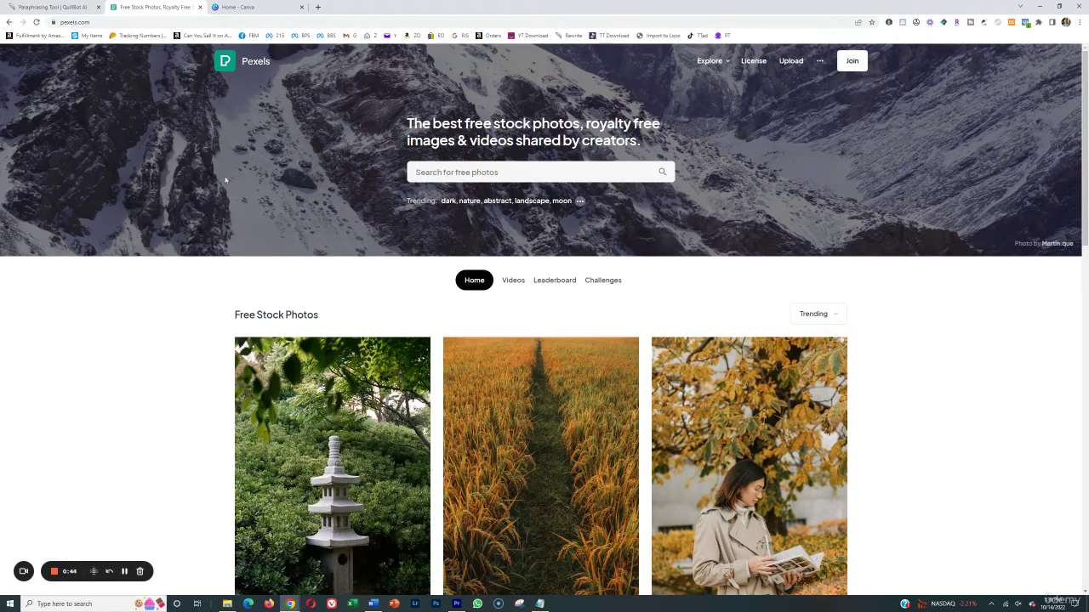
# - Search Pexels for 'bitcoin' photos
pyautogui.click(439, 171)
pyautogui.write('bitcoin')
pyautogui.press('Return')
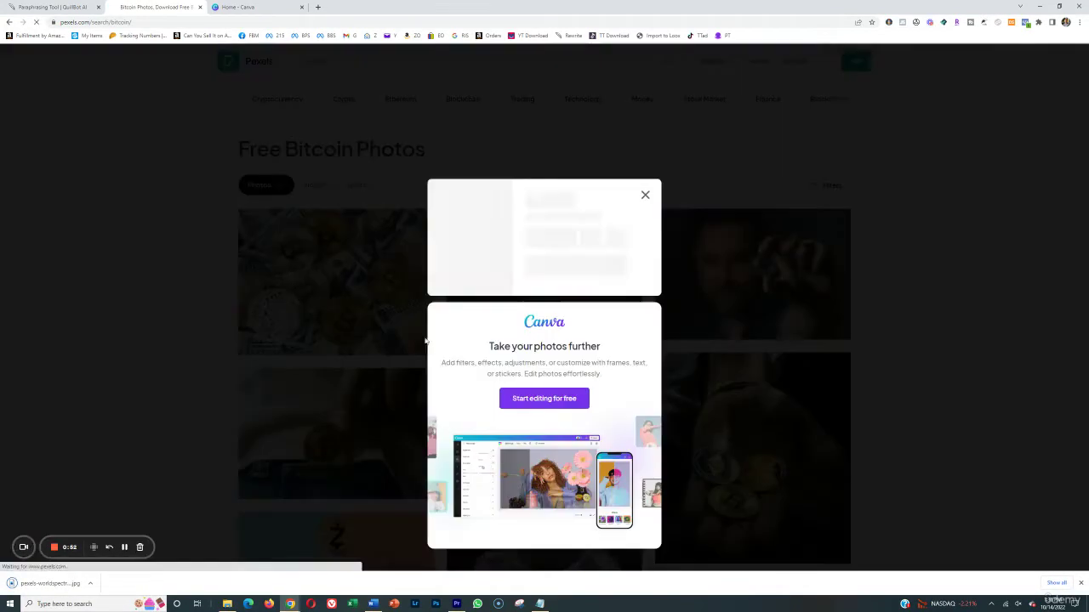
# - Download five bitcoin coin photos, including the coins-in-hand and stacked Z and L shots, dismissing each thank-you popup
pyautogui.click(758, 315)
pyautogui.click(842, 327)
pyautogui.click(398, 461)
pyautogui.click(832, 549)
pyautogui.click(810, 470)
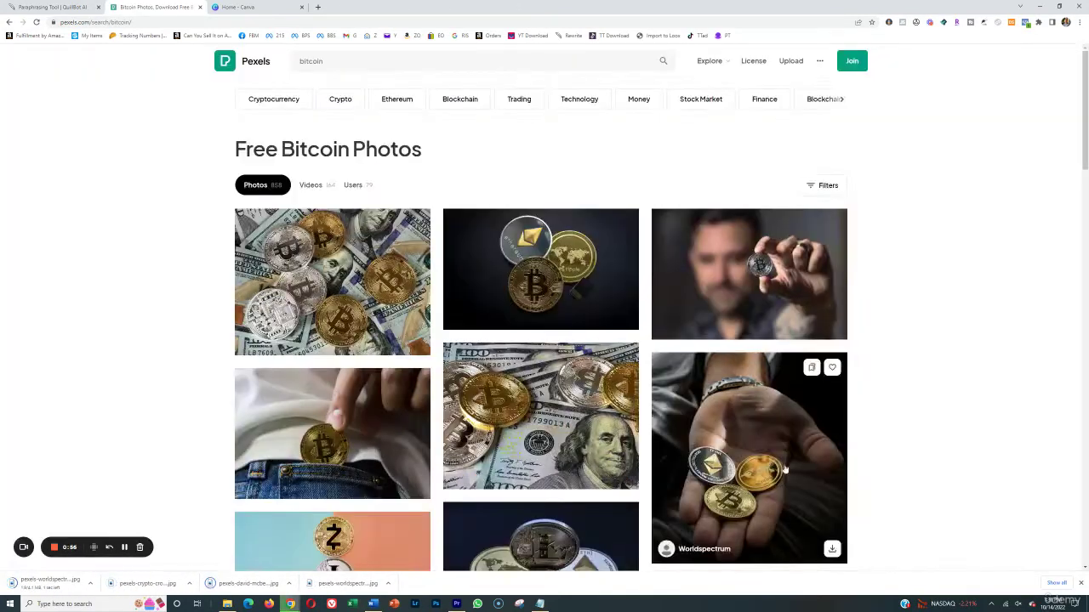
pyautogui.scroll(-2, 810, 470)
pyautogui.click(415, 460)
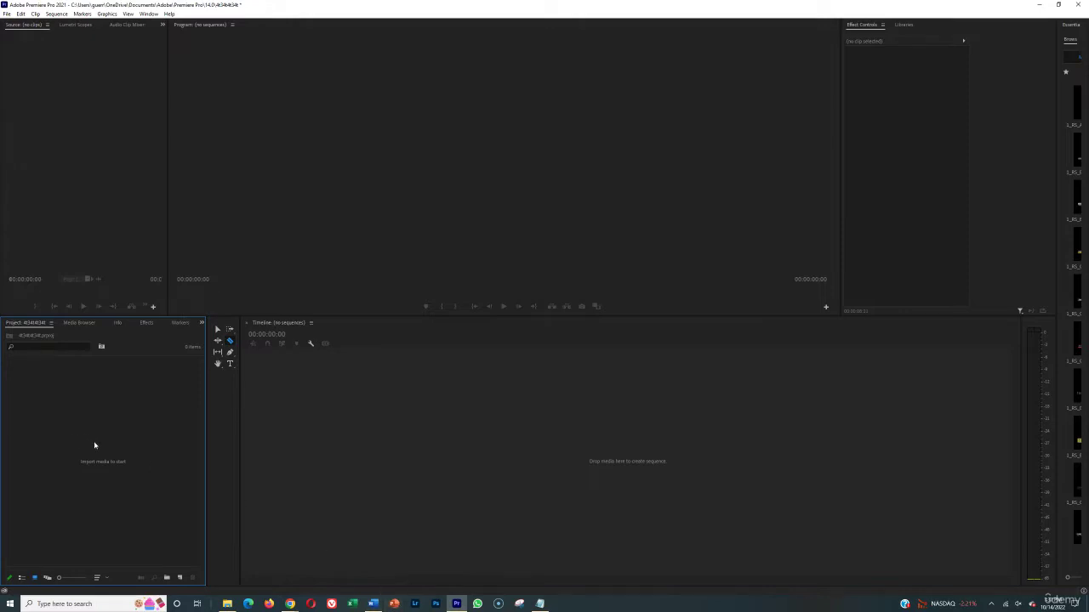
pyautogui.click(289, 604)
pyautogui.click(244, 566)
pyautogui.click(230, 159)
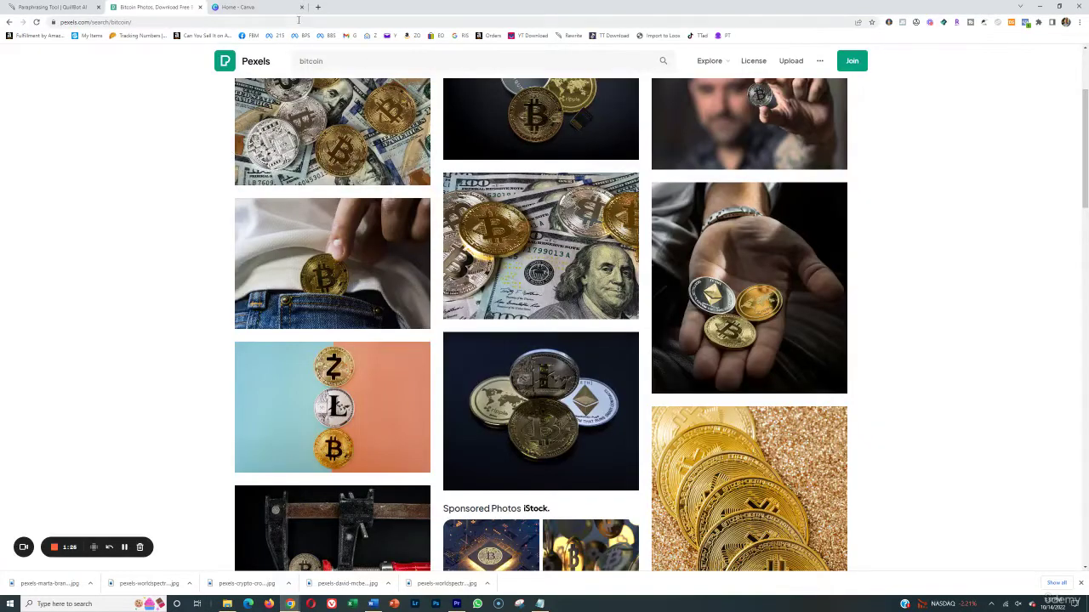
# - In Premiere, import the black thumbnail template from Important Pictures > backdrops onto a new sequence
pyautogui.click(456, 604)
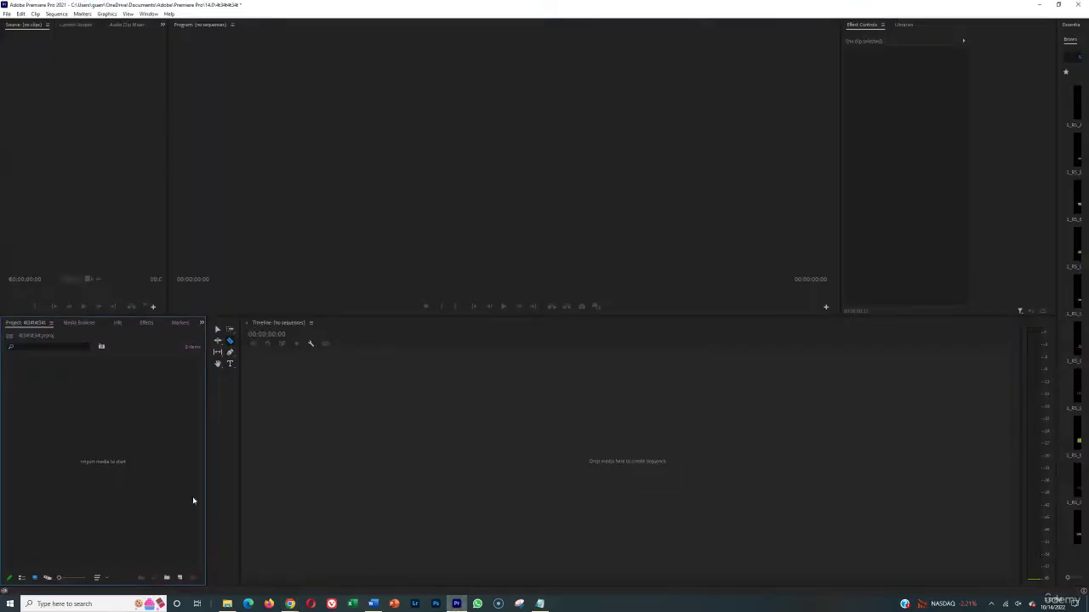
pyautogui.doubleClick(165, 459)
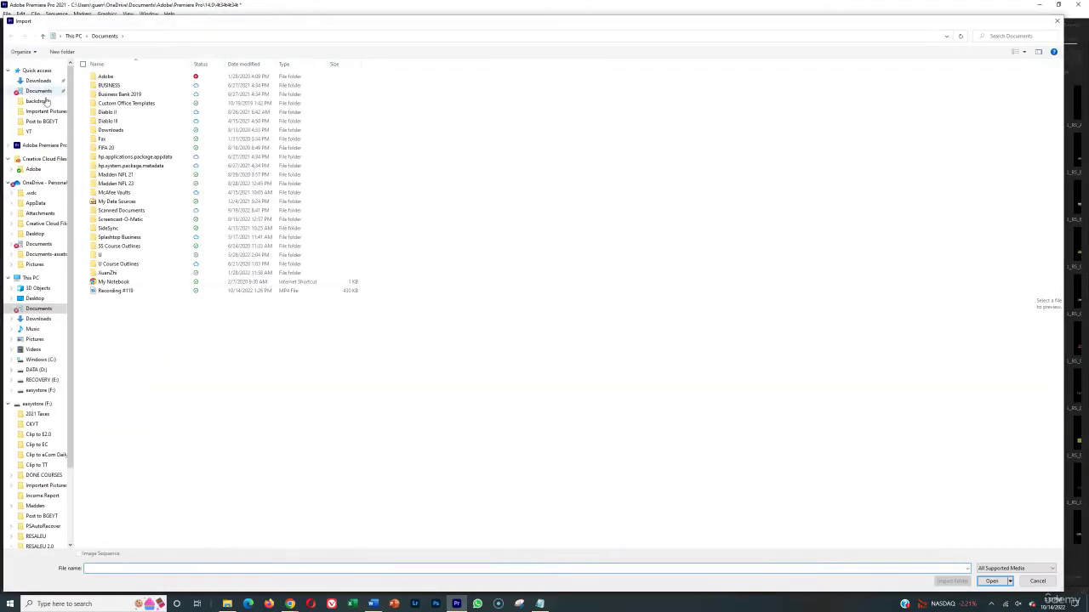
pyautogui.click(46, 111)
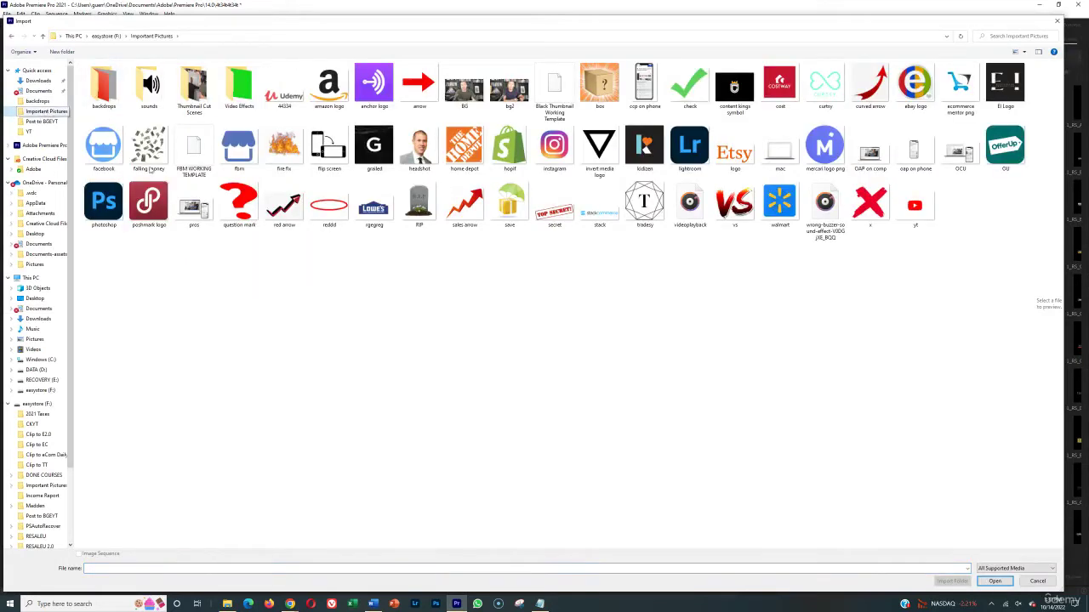
pyautogui.moveTo(463, 606)
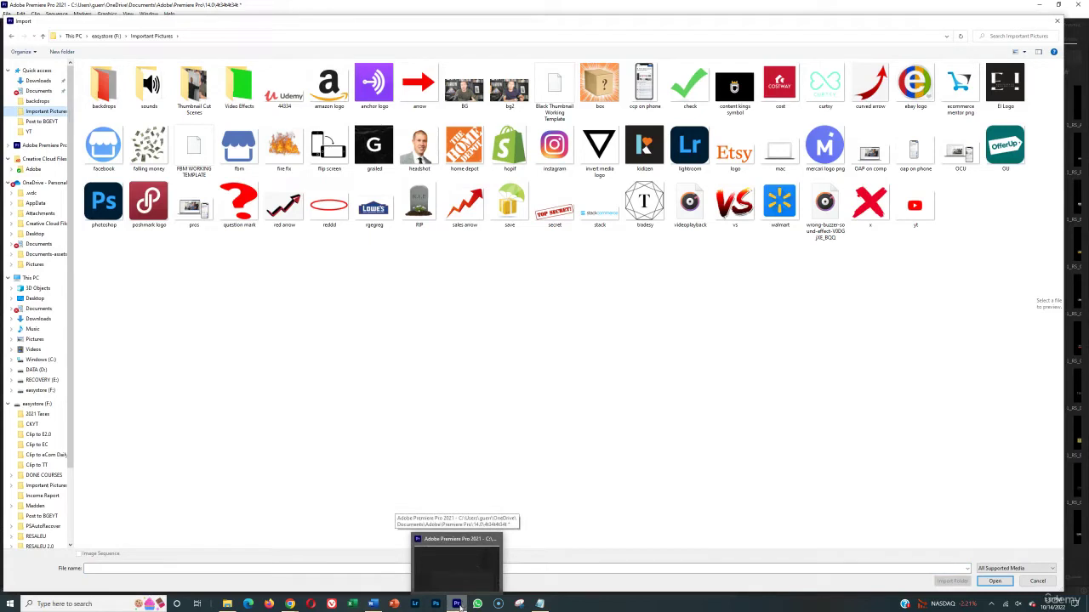
pyautogui.doubleClick(104, 85)
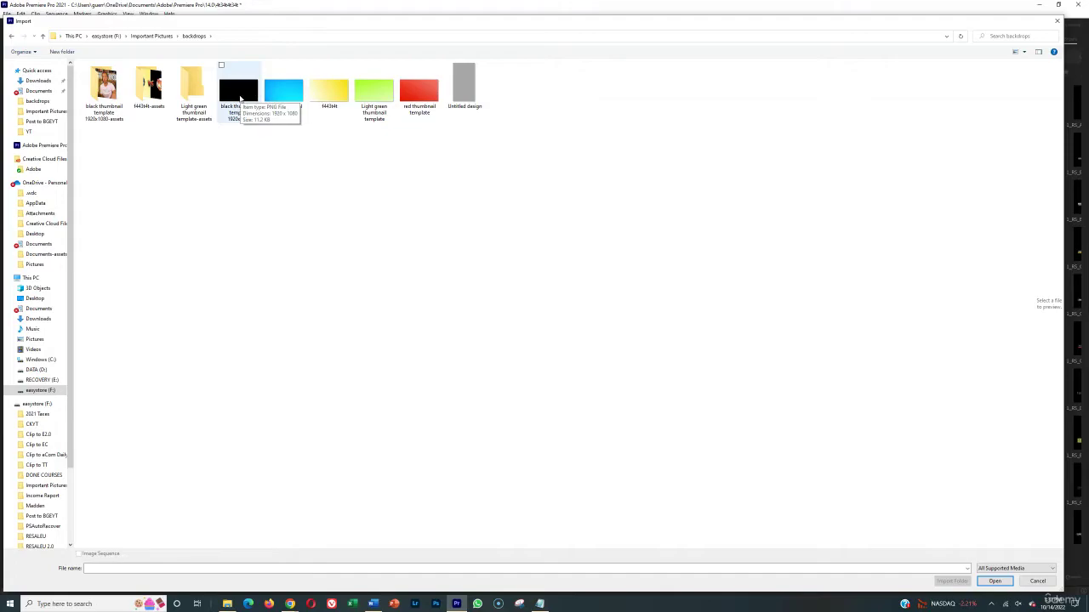
pyautogui.doubleClick(240, 93)
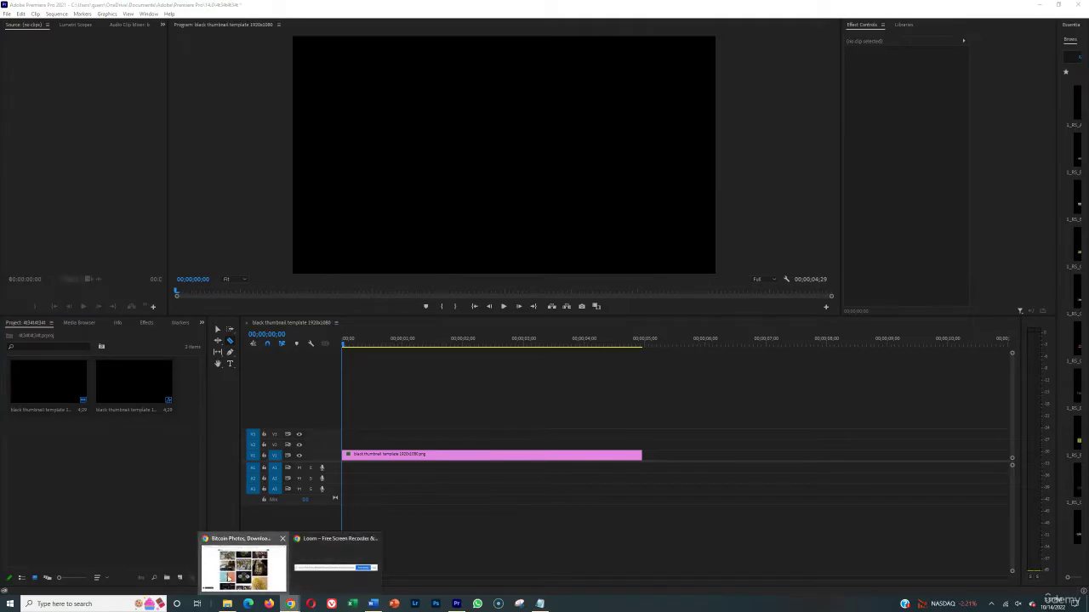
# - Browse Canva's 'Create a design' list of design types, then close the Canva tab
pyautogui.click(243, 563)
pyautogui.click(274, 7)
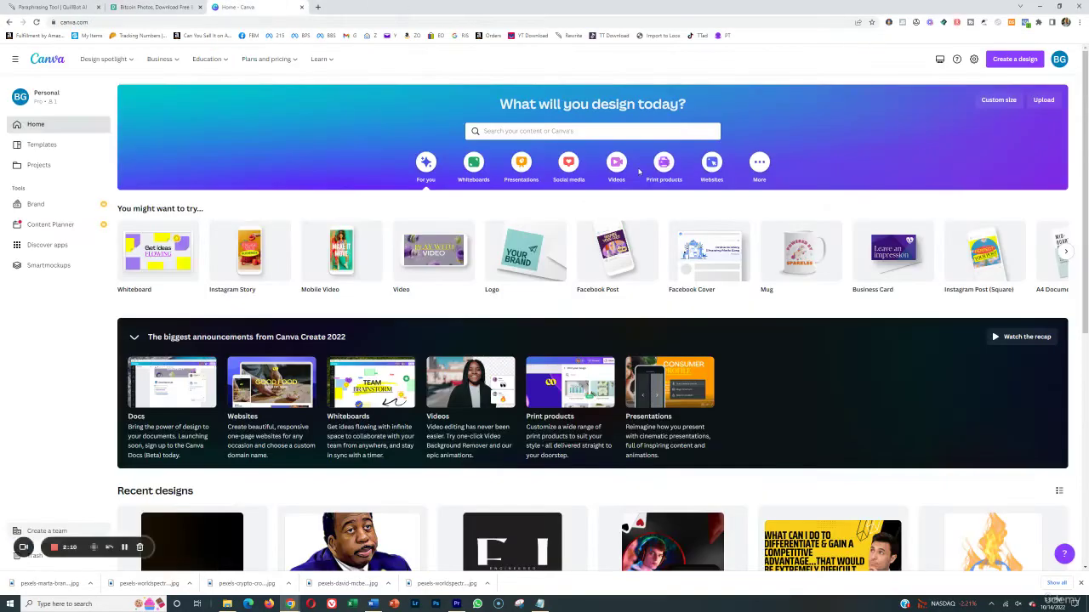
pyautogui.click(1015, 58)
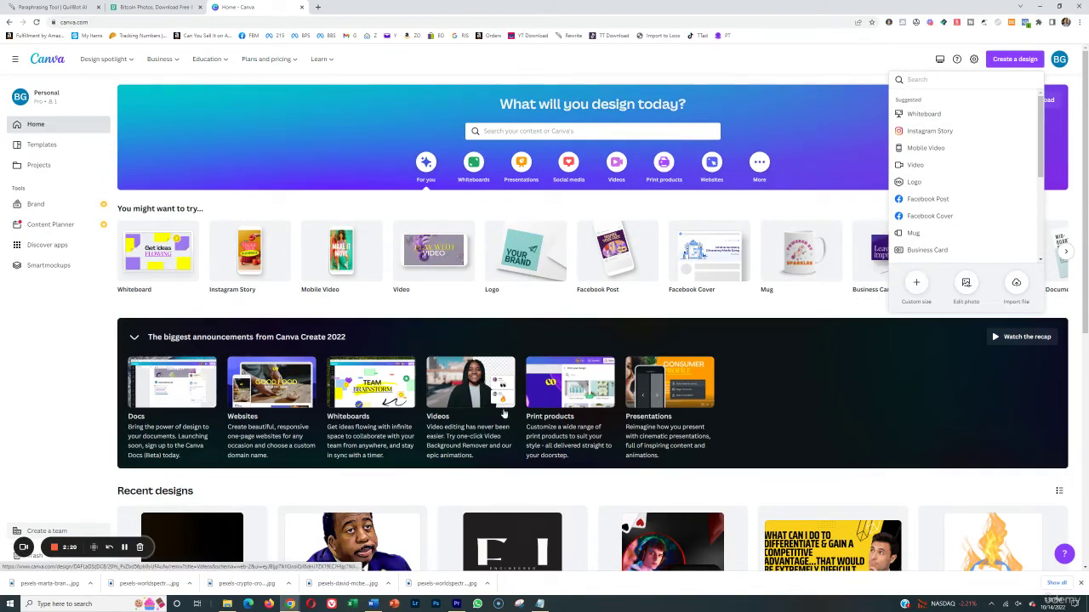
pyautogui.scroll(-3, 504, 414)
pyautogui.scroll(2, 558, 301)
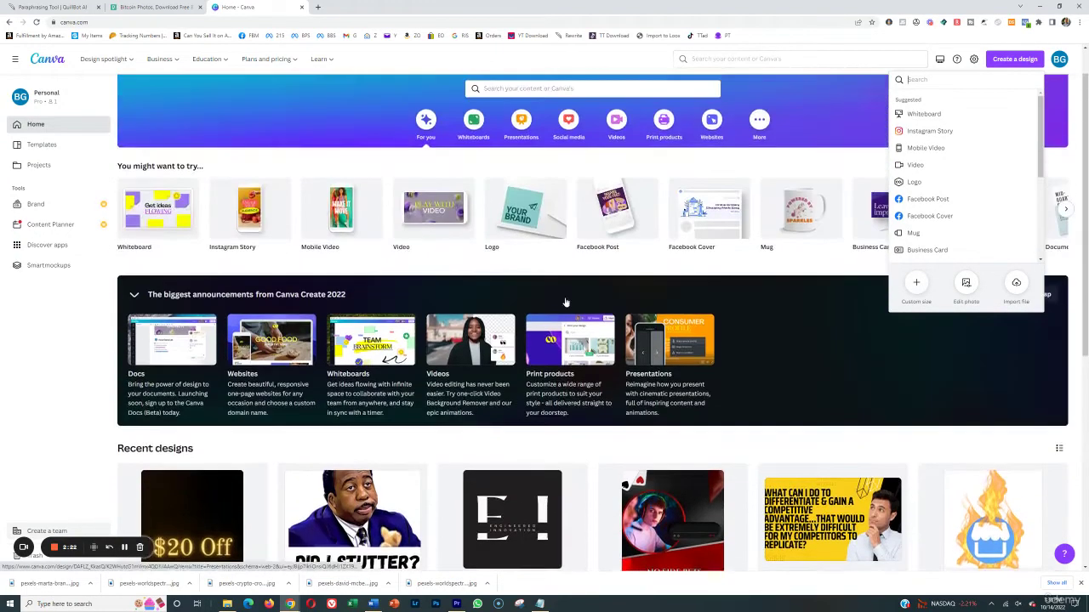
pyautogui.scroll(1, 557, 300)
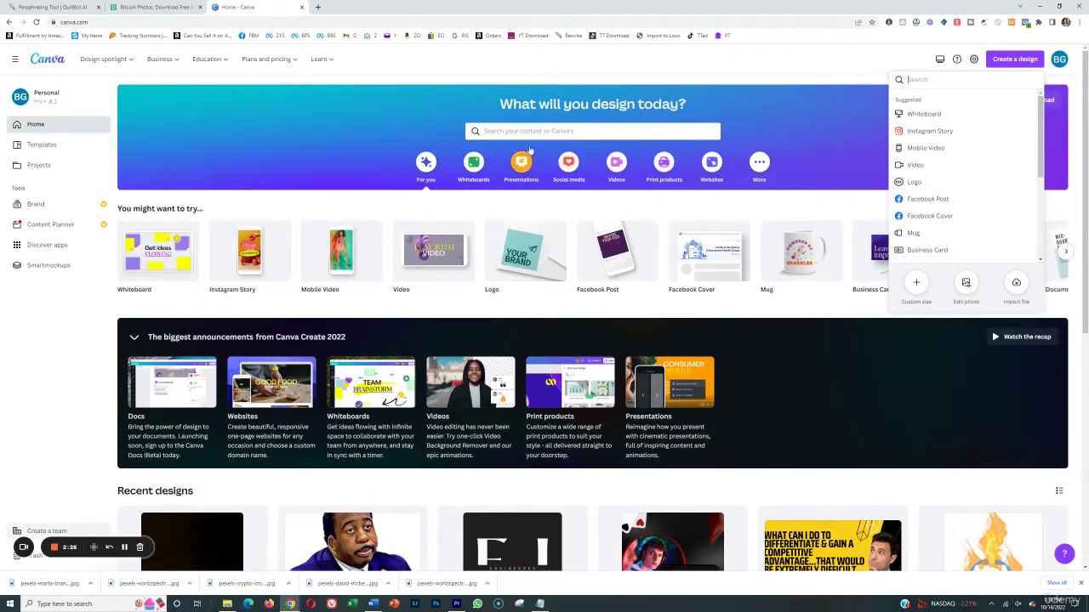
pyautogui.press('Escape')
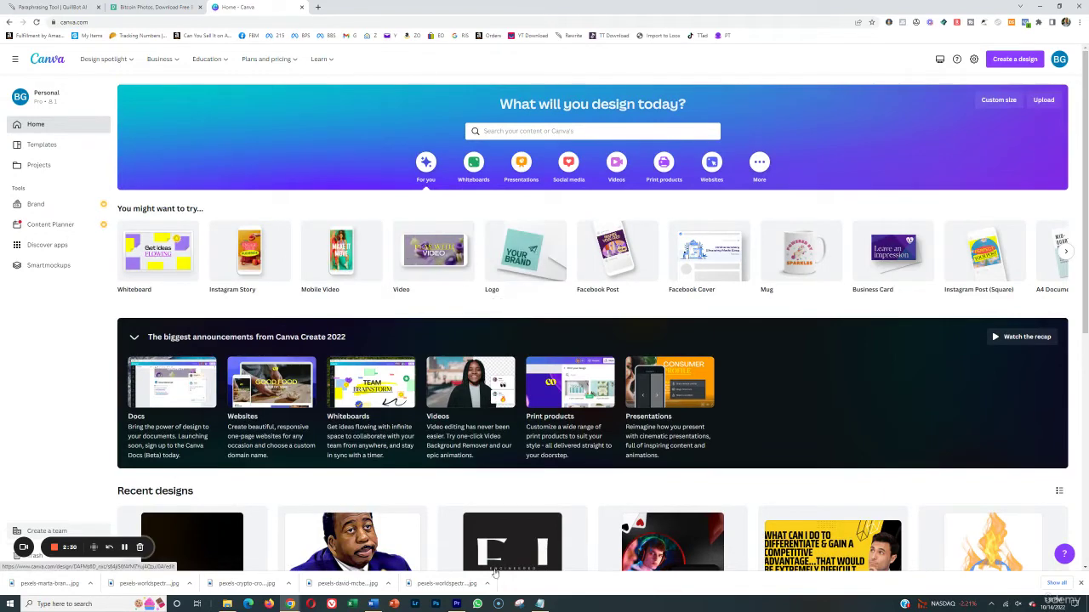
pyautogui.click(301, 7)
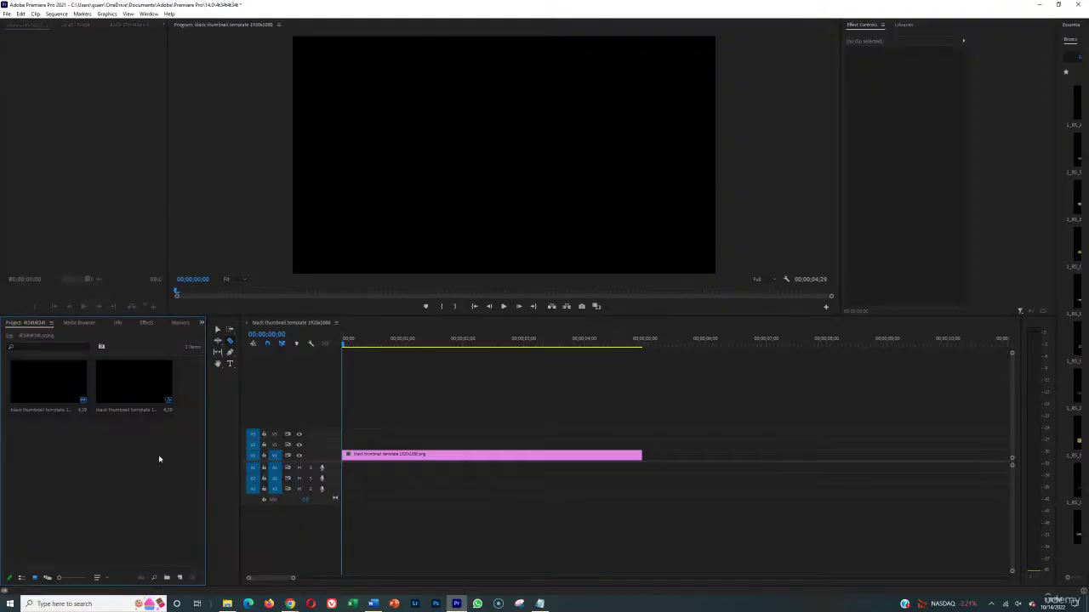
# - Import the downloaded Holiday Shopping audio and place it at the start of track A1
pyautogui.doubleClick(162, 454)
pyautogui.click(63, 81)
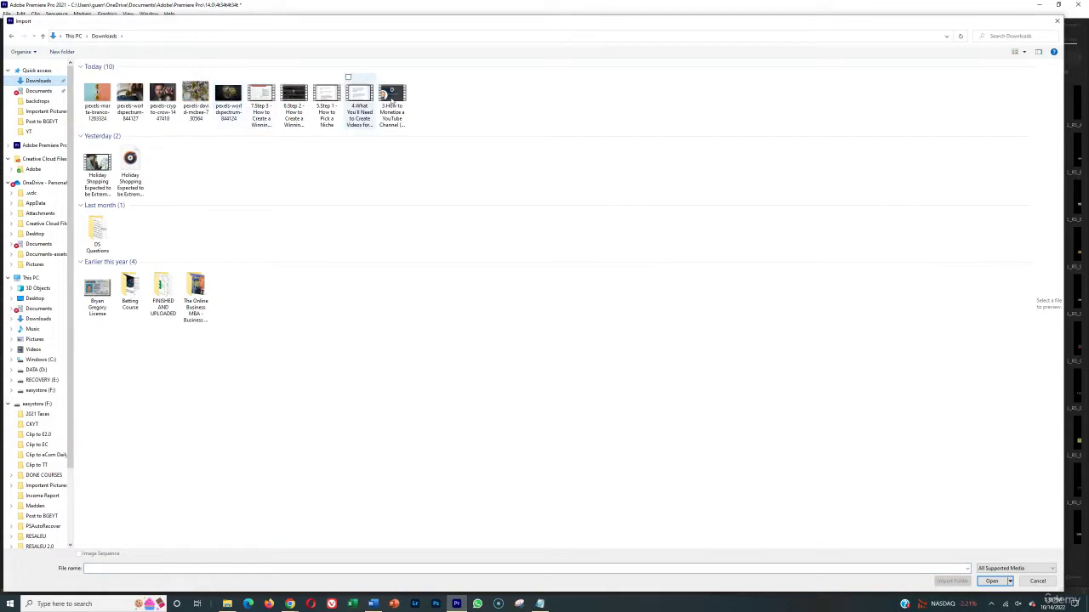
pyautogui.doubleClick(134, 163)
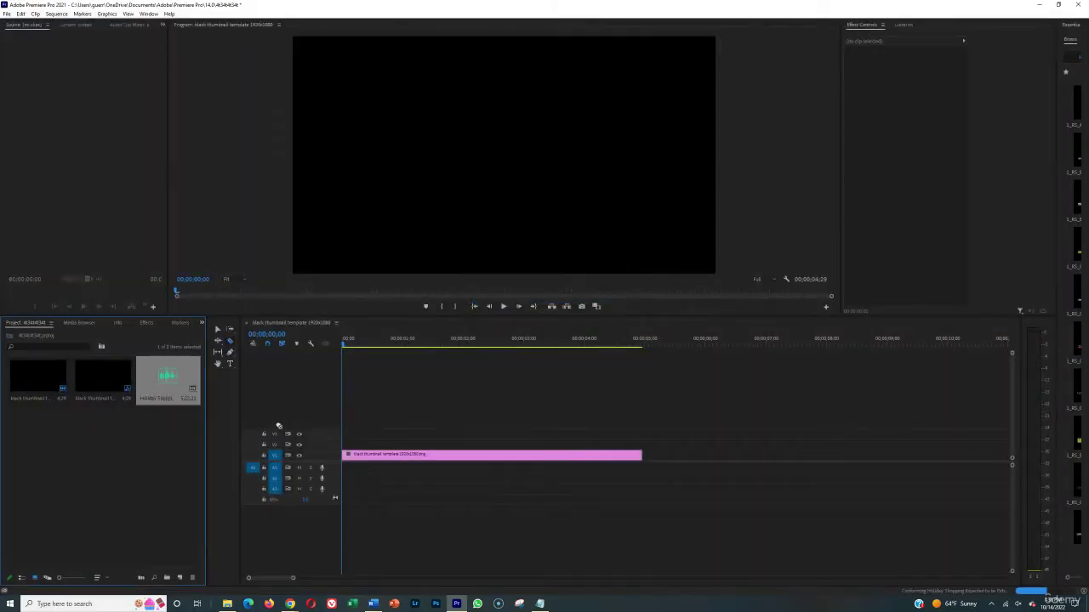
pyautogui.moveTo(313, 436); pyautogui.dragTo(344, 467)
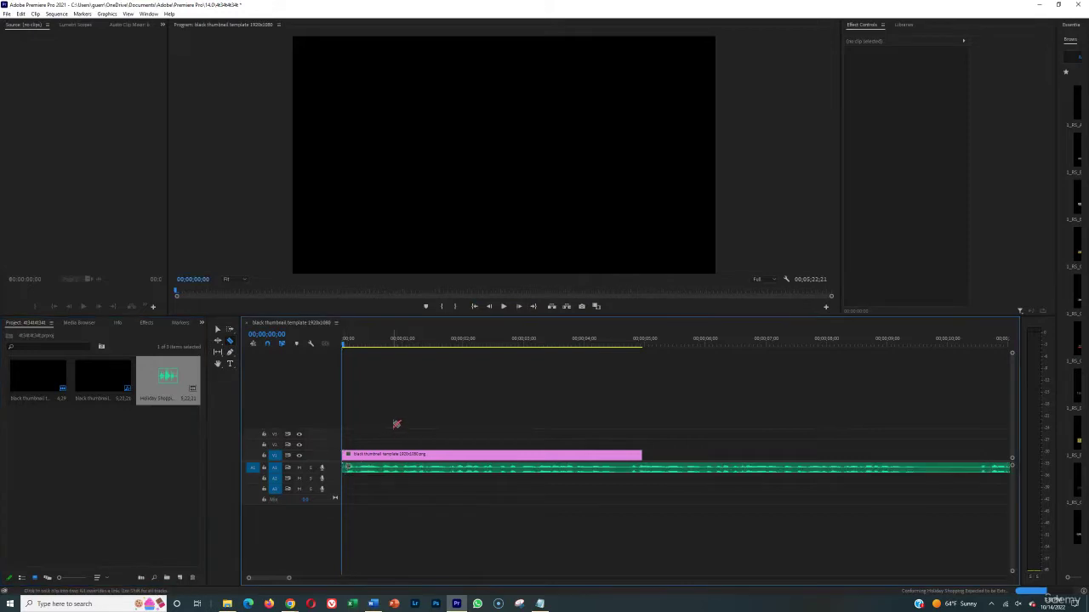
# - Import the five downloaded Pexels bitcoin photos from Downloads into the project
pyautogui.click(79, 452)
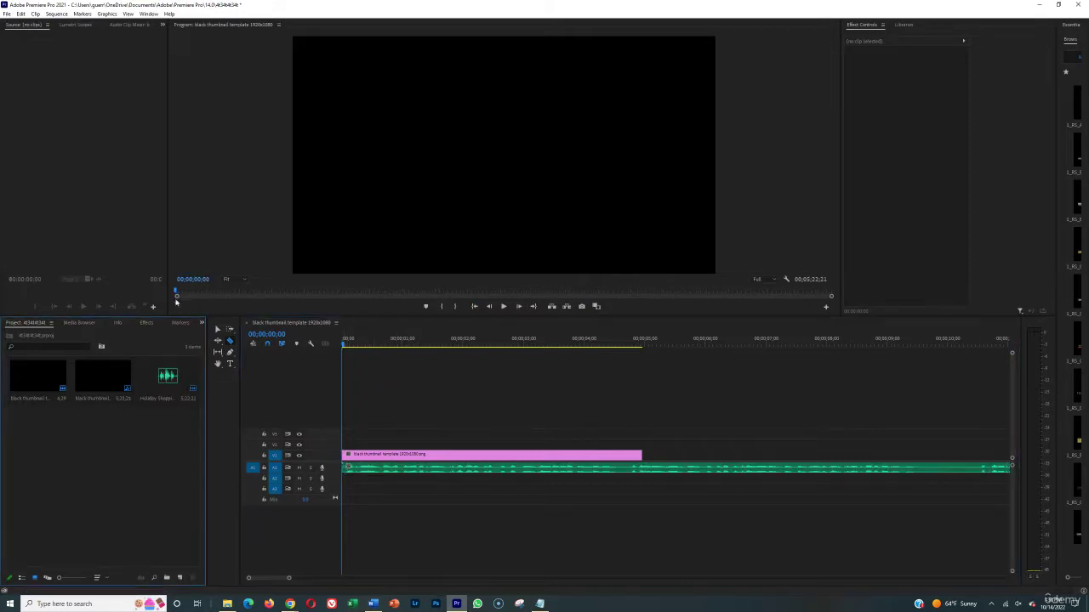
pyautogui.doubleClick(99, 475)
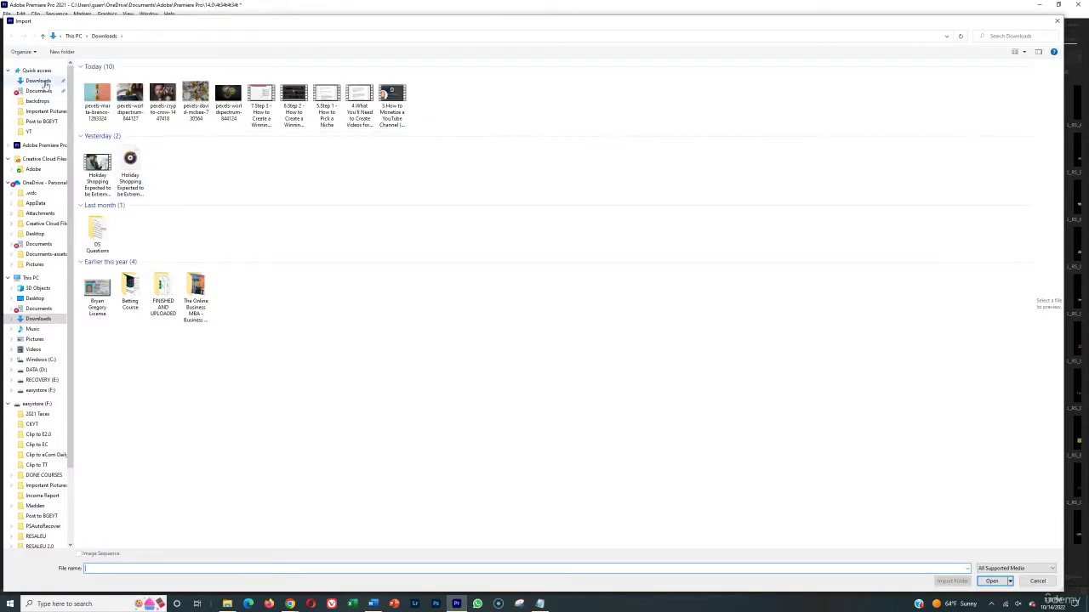
pyautogui.click(39, 80)
pyautogui.click(97, 94)
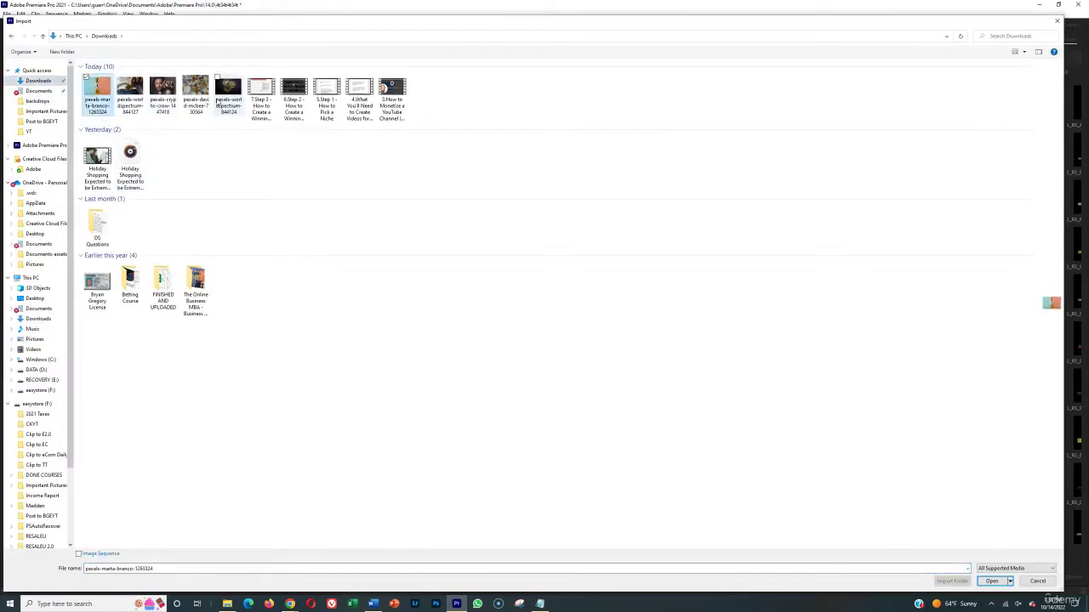
pyautogui.keyDown('shift'); pyautogui.click(226, 93); pyautogui.keyUp('shift')
pyautogui.click(991, 580)
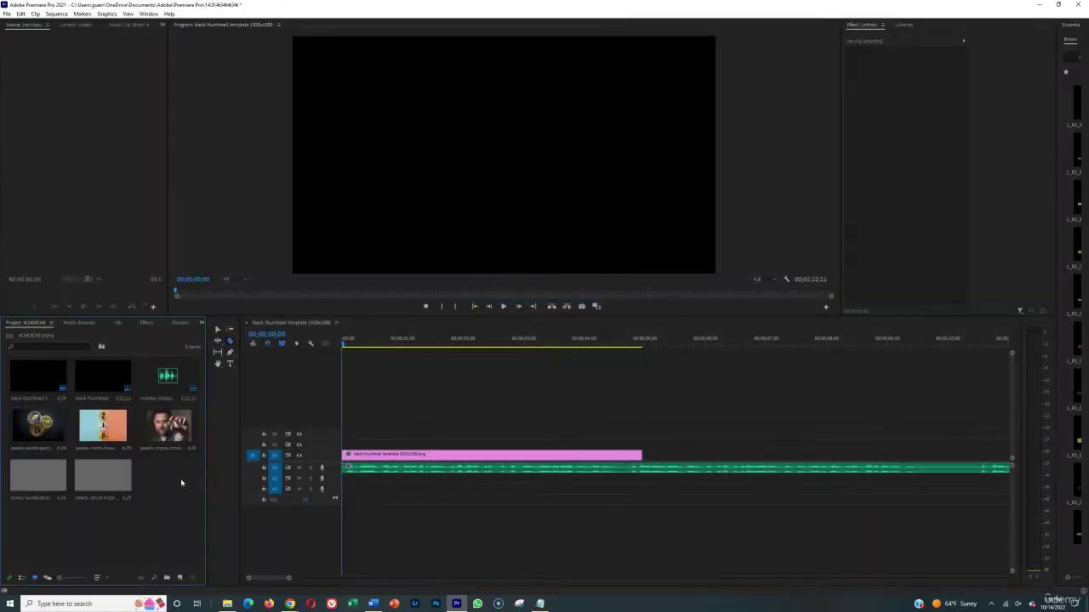
# - Lay the five bitcoin photos end to end on V2 above the template and marquee-select them
pyautogui.click(54, 438)
pyautogui.doubleClick(102, 474)
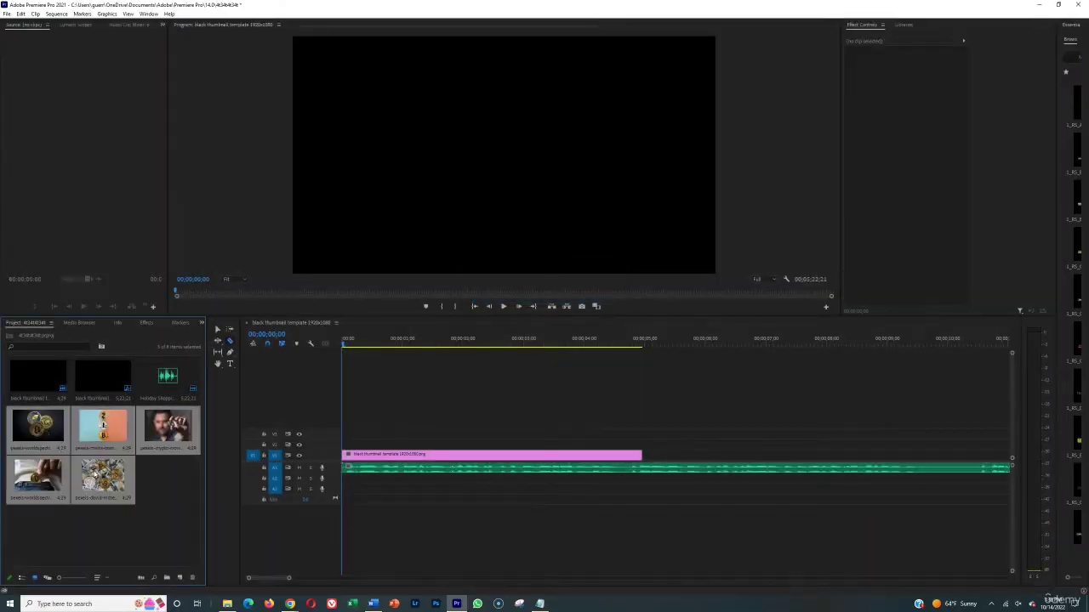
pyautogui.click(60, 435)
pyautogui.keyDown('shift'); pyautogui.click(107, 471); pyautogui.keyUp('shift')
pyautogui.moveTo(107, 471); pyautogui.dragTo(340, 446)
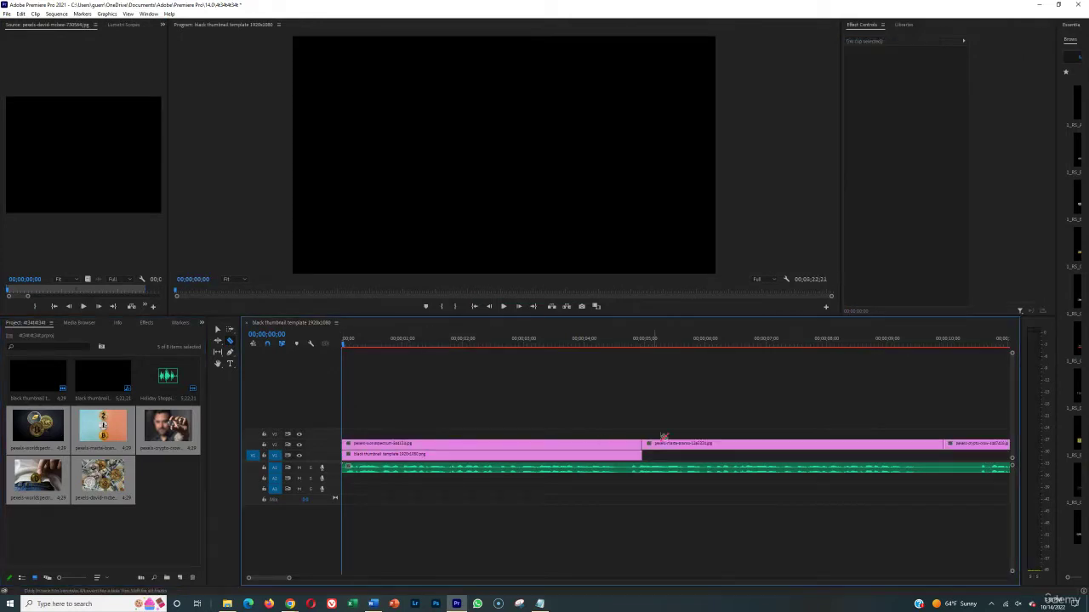
pyautogui.moveTo(289, 577); pyautogui.dragTo(527, 564)
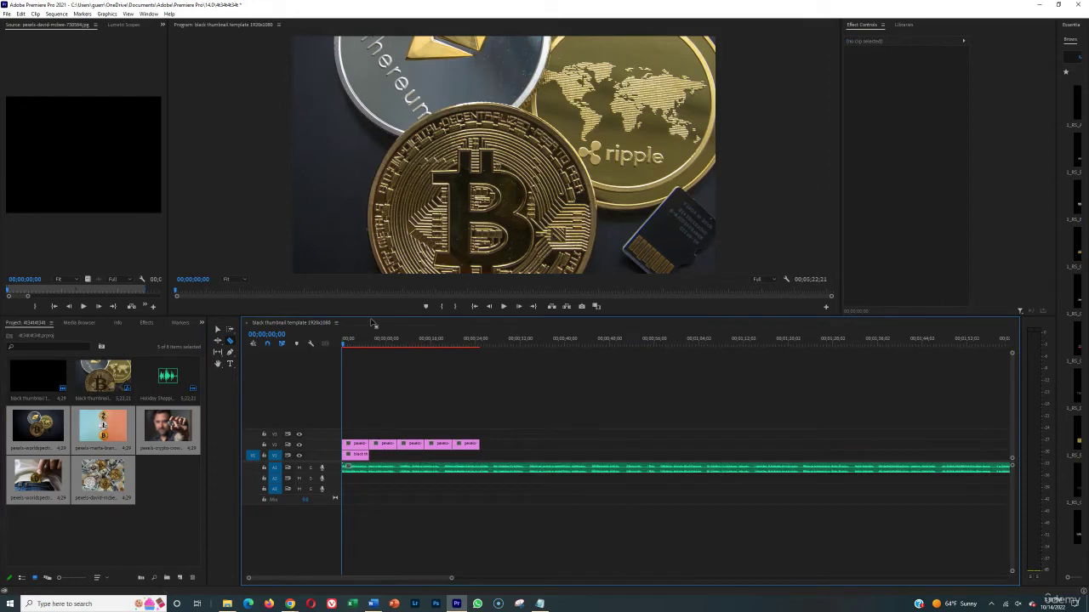
pyautogui.click(216, 330)
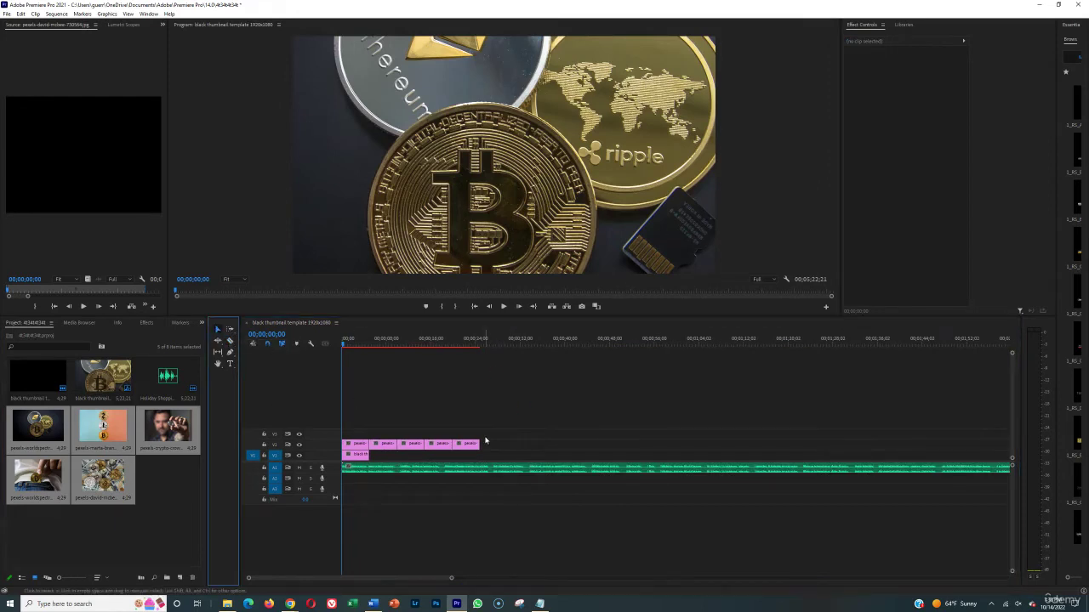
pyautogui.moveTo(491, 442); pyautogui.dragTo(355, 434)
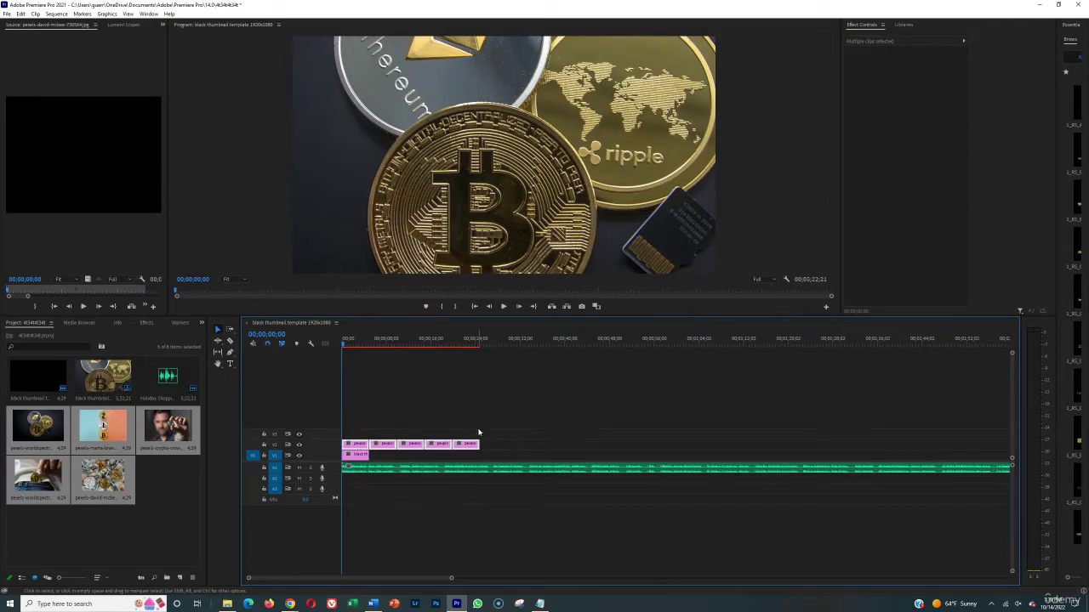
# - Apply Scale to Frame Size to the five selected photo clips
pyautogui.rightClick(363, 447)
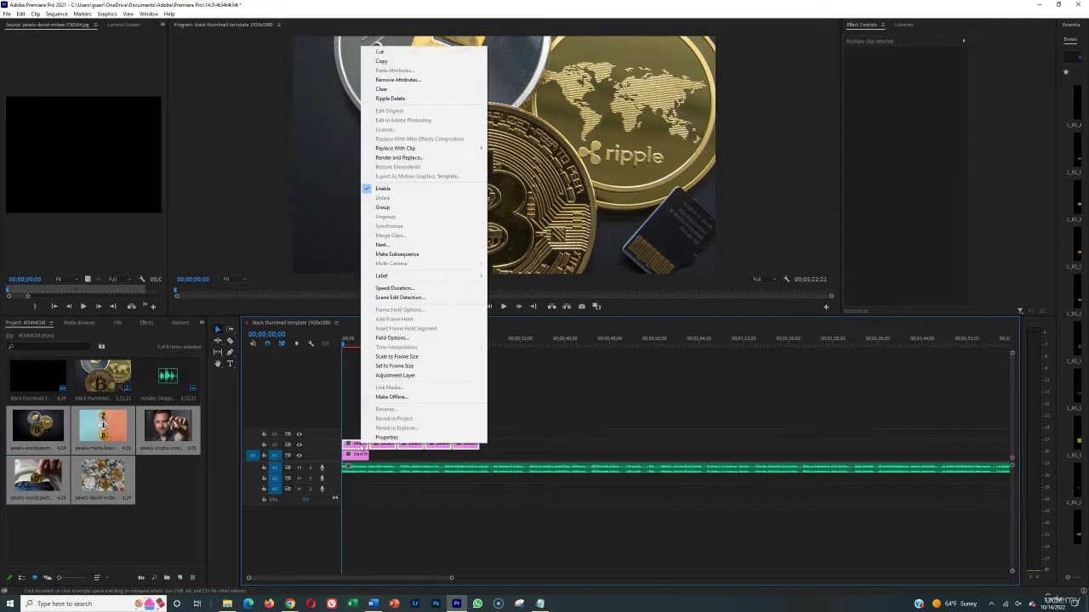
pyautogui.click(381, 356)
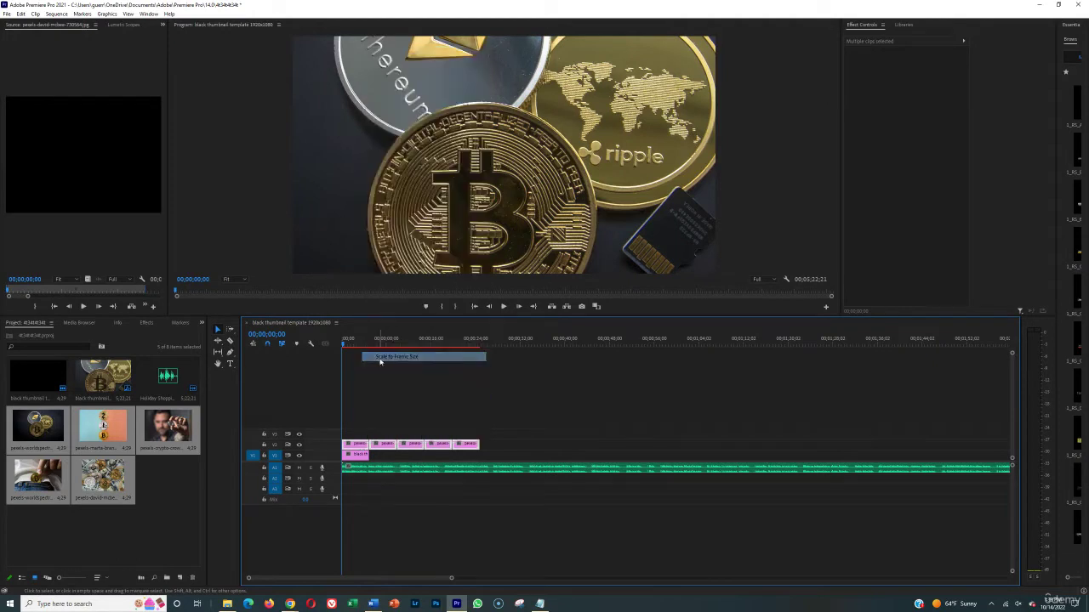
pyautogui.click(400, 378)
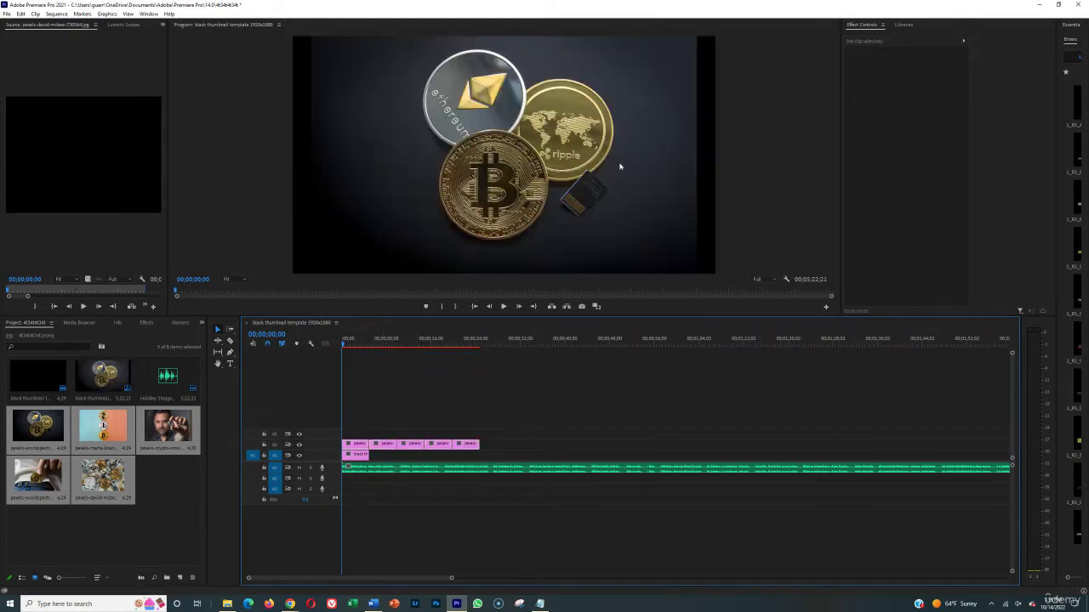
# - Enlarge the man-with-coin image in the Program monitor so it fills the frame
pyautogui.click(385, 340)
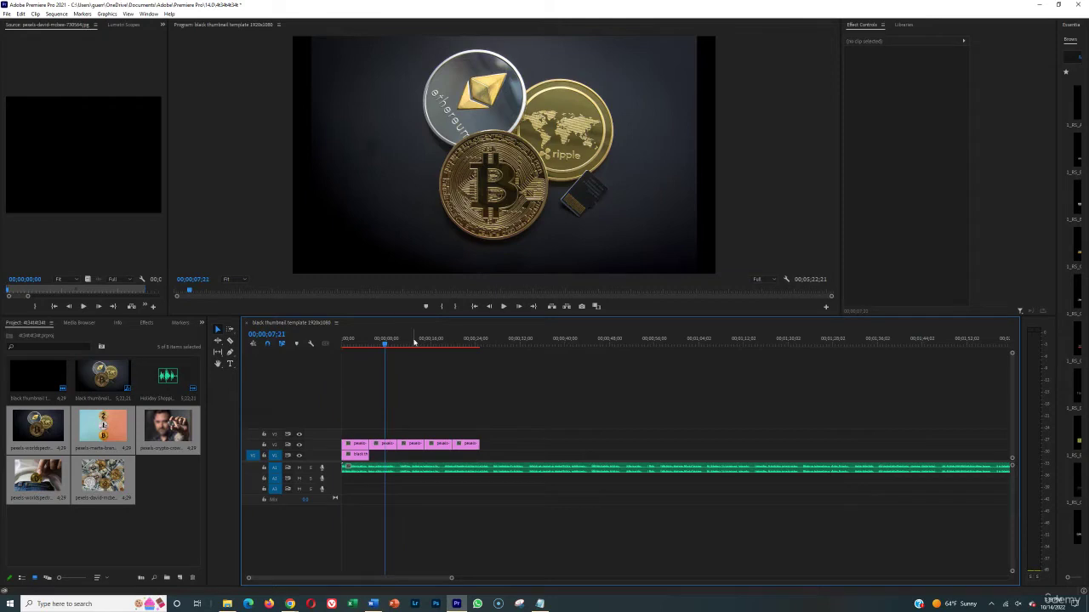
pyautogui.click(413, 341)
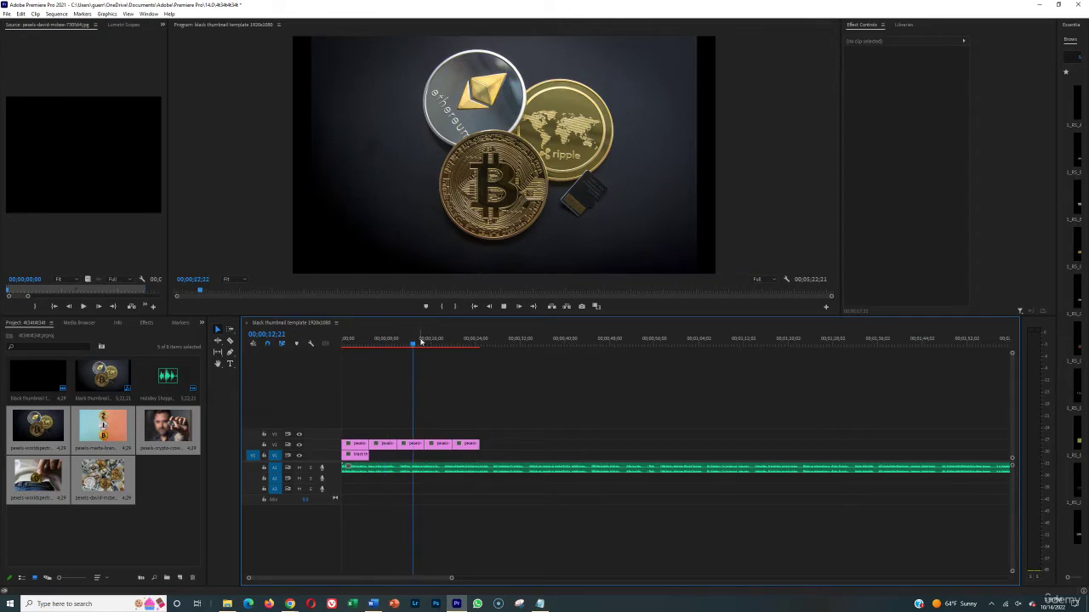
pyautogui.click(416, 340)
pyautogui.click(597, 163)
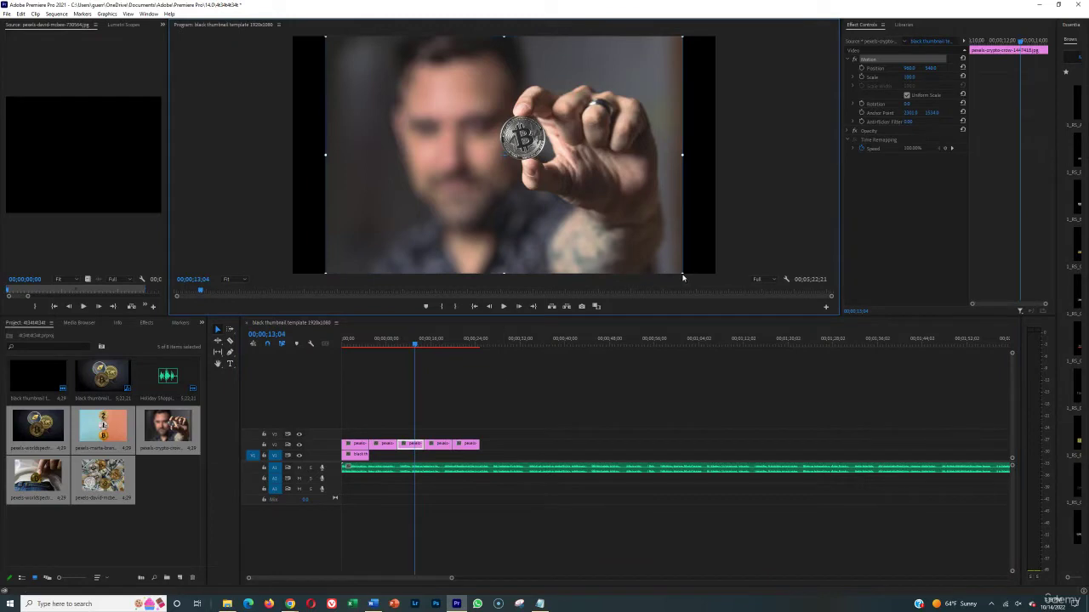
pyautogui.moveTo(681, 277); pyautogui.dragTo(745, 227)
# - Preview the sequence, then trim the second image clip shorter from the start
pyautogui.click(440, 340)
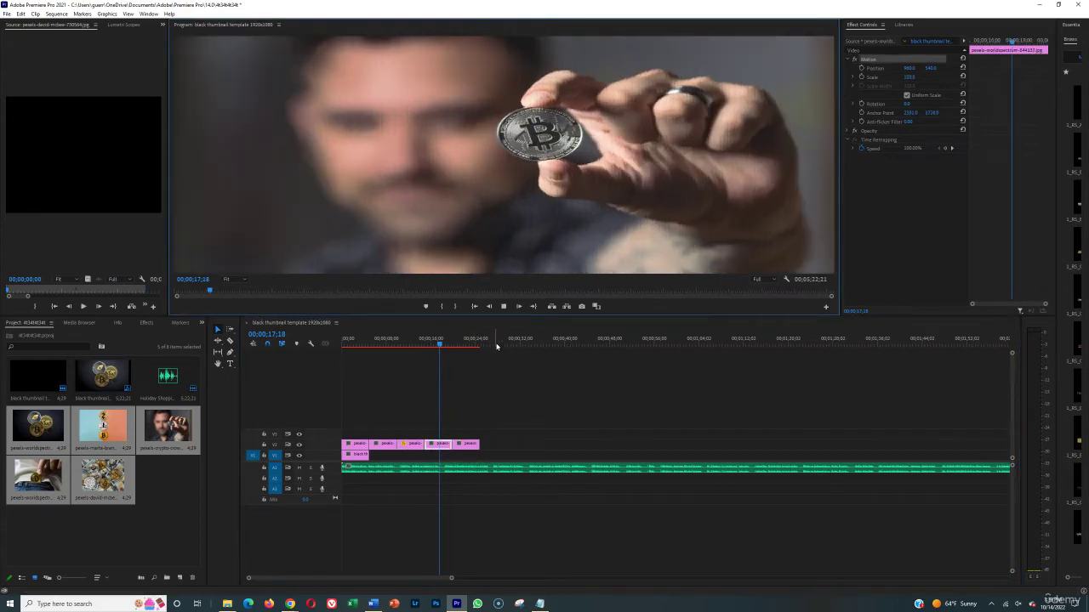
pyautogui.press('space')
pyautogui.press('space')
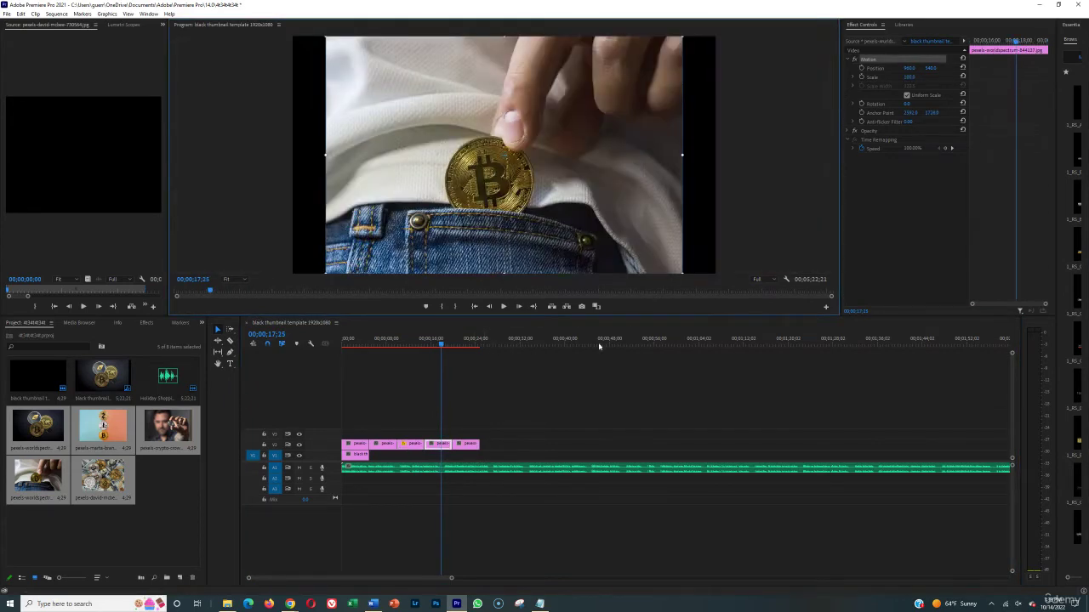
pyautogui.click(591, 357)
pyautogui.click(358, 456)
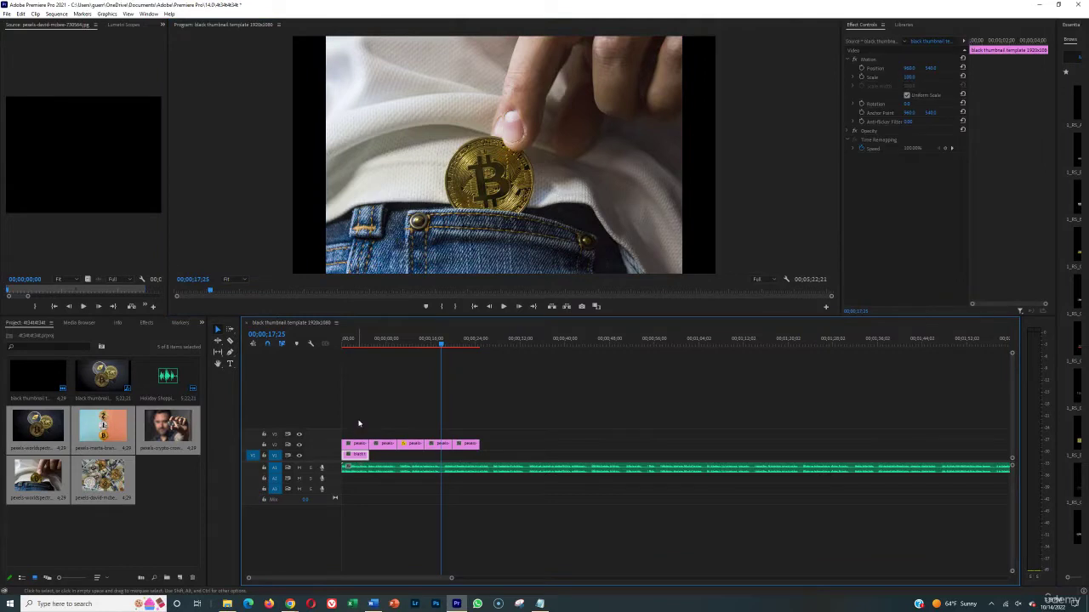
pyautogui.click(474, 307)
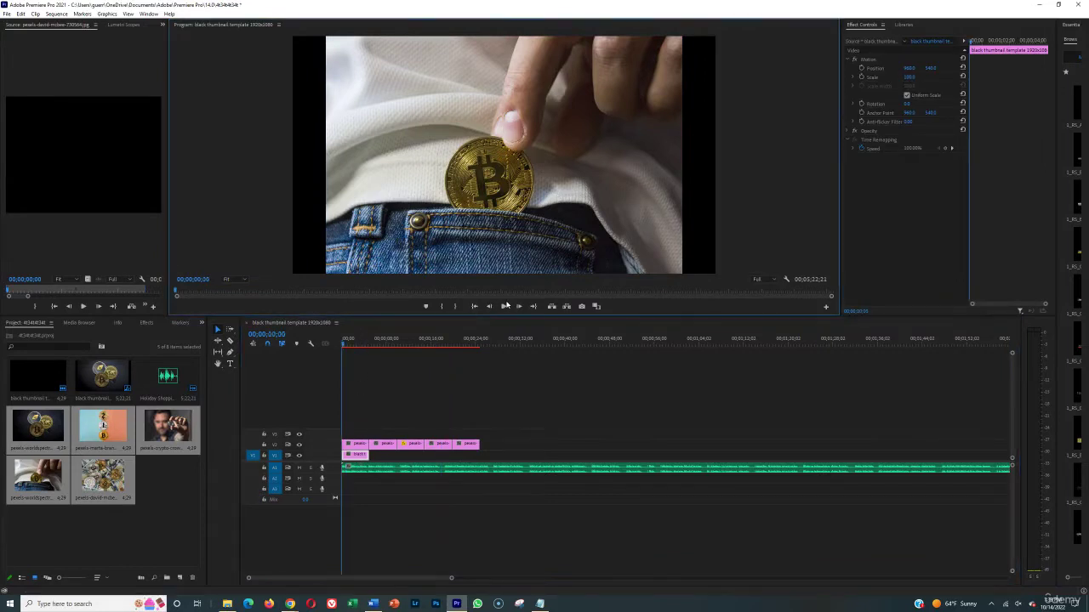
pyautogui.click(366, 444)
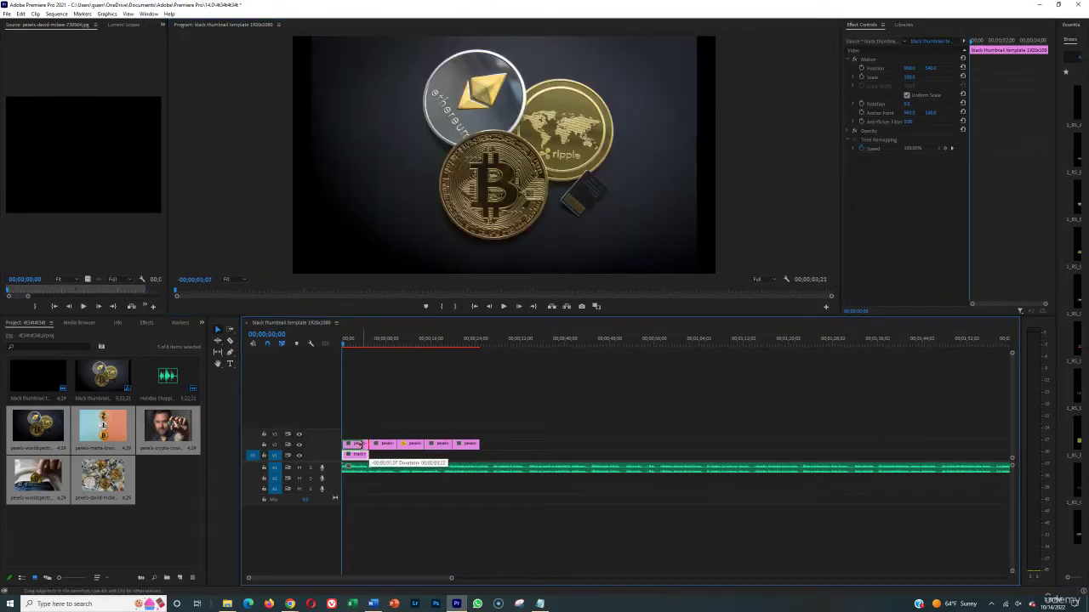
pyautogui.moveTo(369, 444); pyautogui.dragTo(428, 444)
# - Play the five shortened photo clips from the start, then minimize Premiere Pro
pyautogui.click(454, 349)
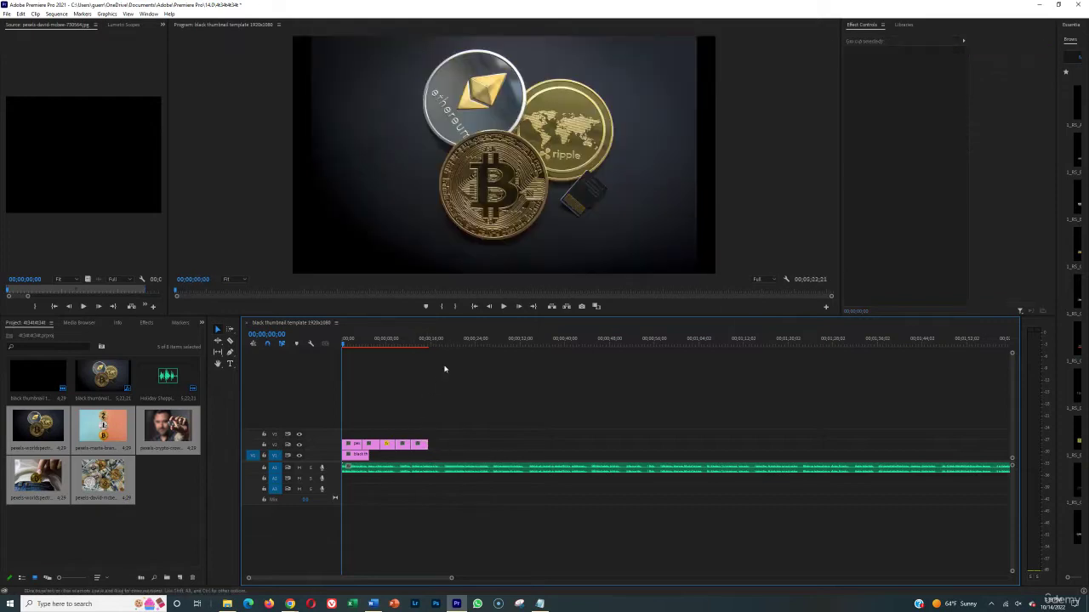
pyautogui.click(477, 307)
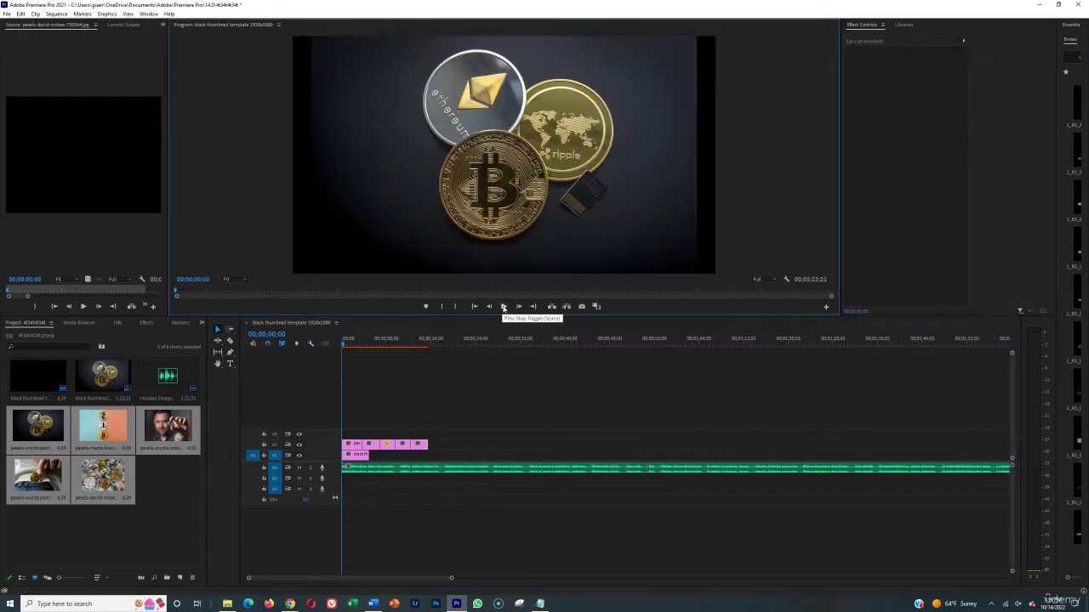
pyautogui.press('XF86AudioLowerVolume')
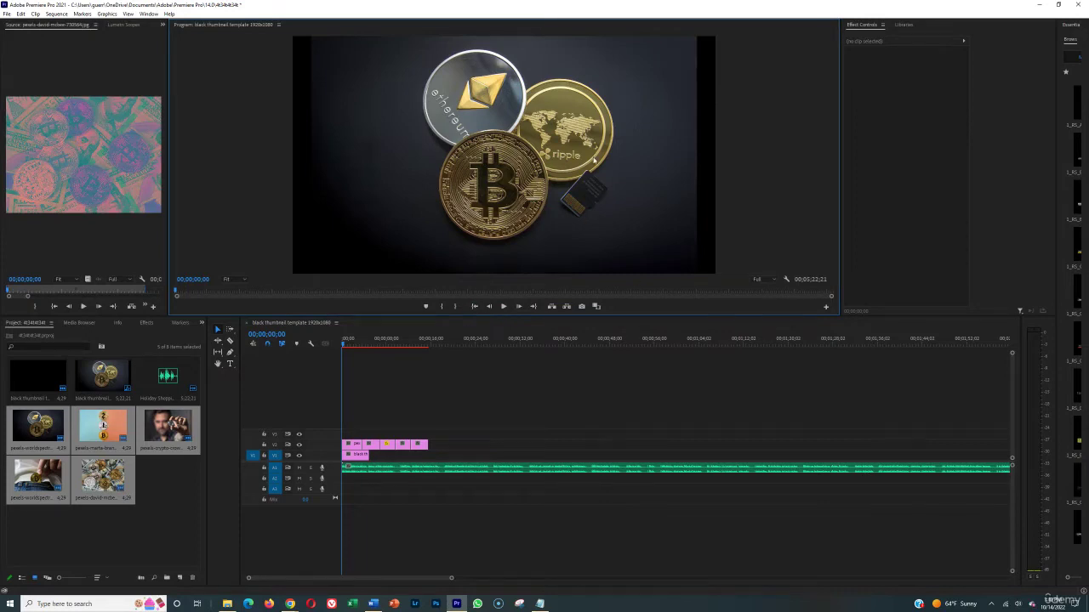
pyautogui.press('space')
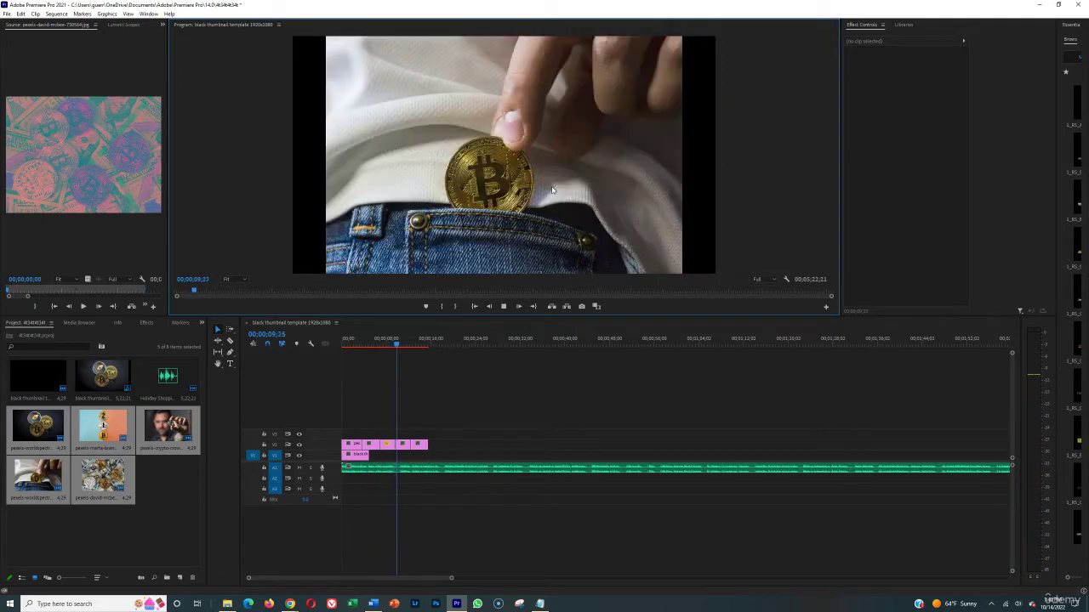
pyautogui.press('space')
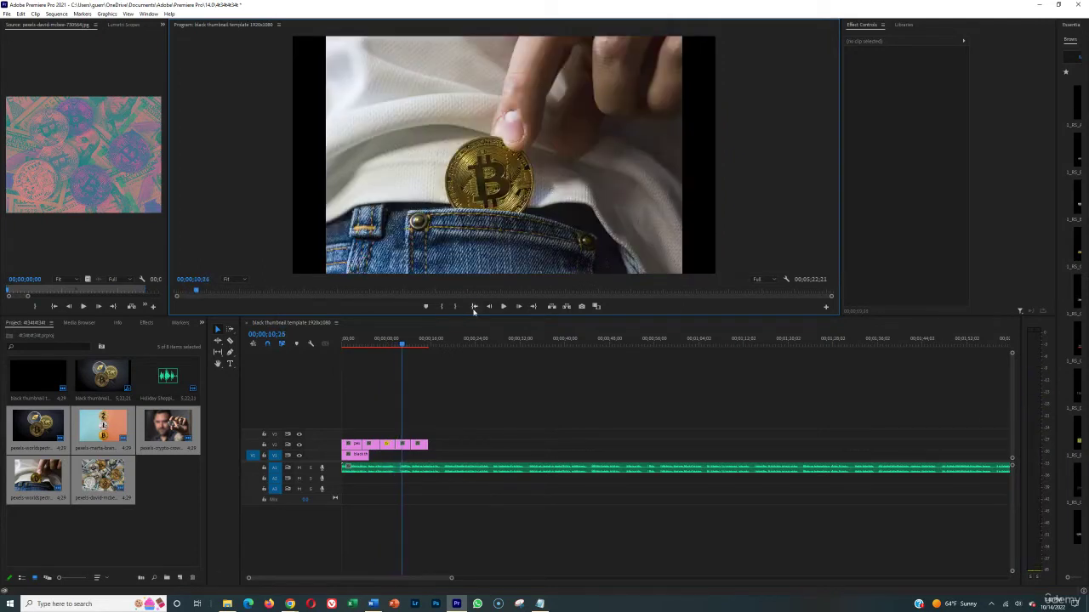
pyautogui.click(474, 307)
pyautogui.moveTo(349, 444); pyautogui.dragTo(352, 444)
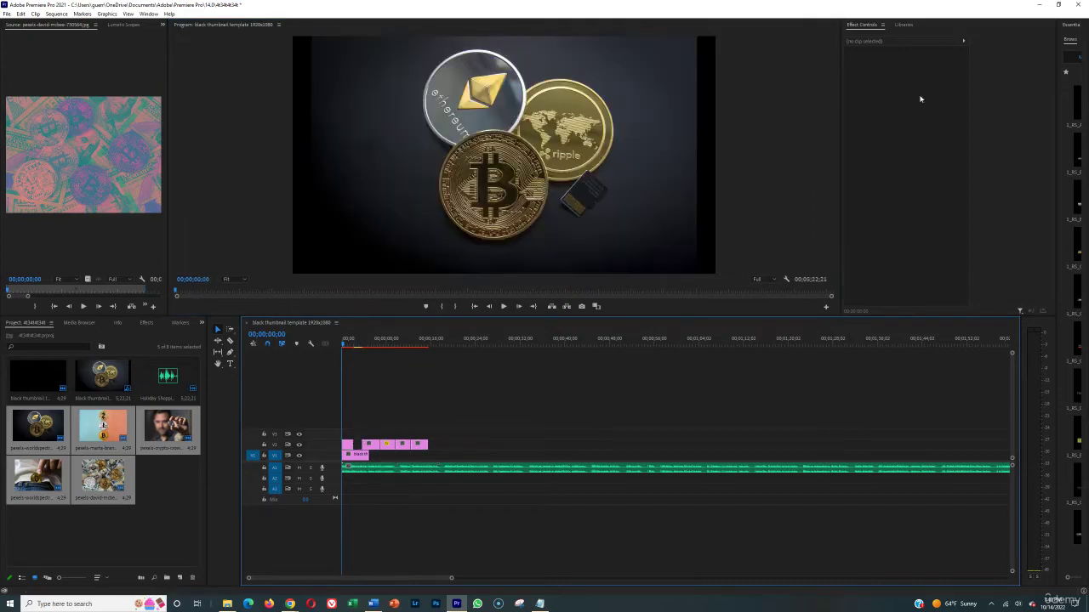
pyautogui.click(1041, 5)
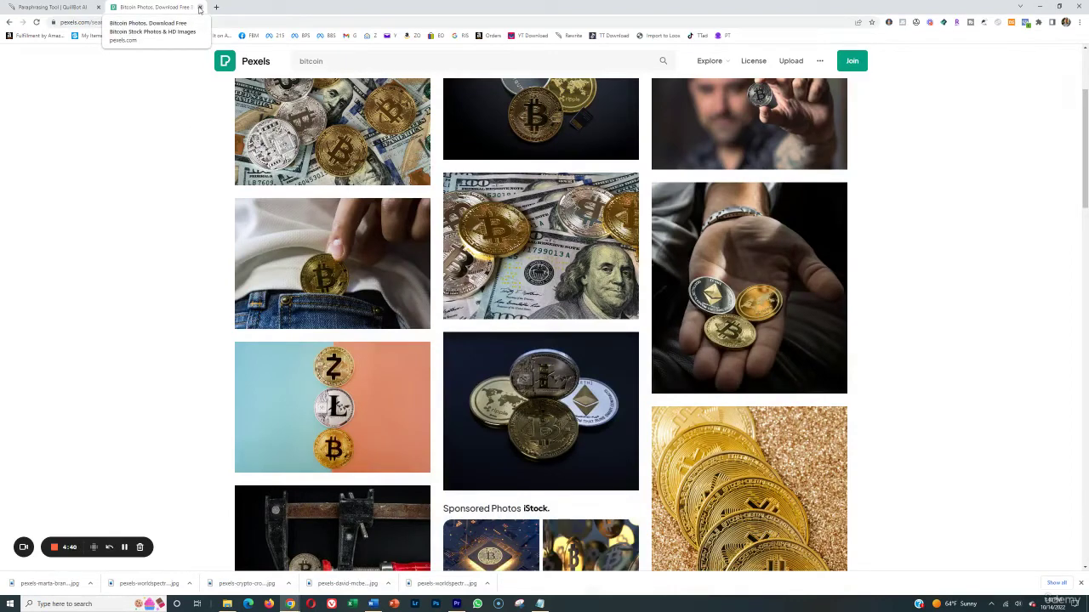
# - Go to YouTube and search for 'bitcoin', correcting the misspelled 'bitcin' query
pyautogui.click(213, 21)
pyautogui.write('yotu')
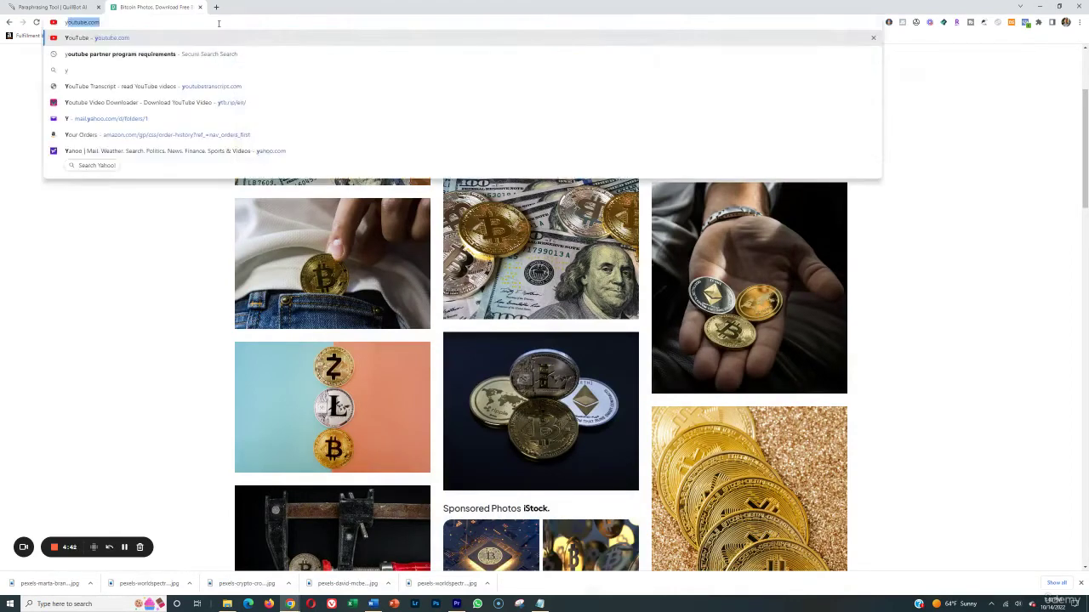
pyautogui.press('Return')
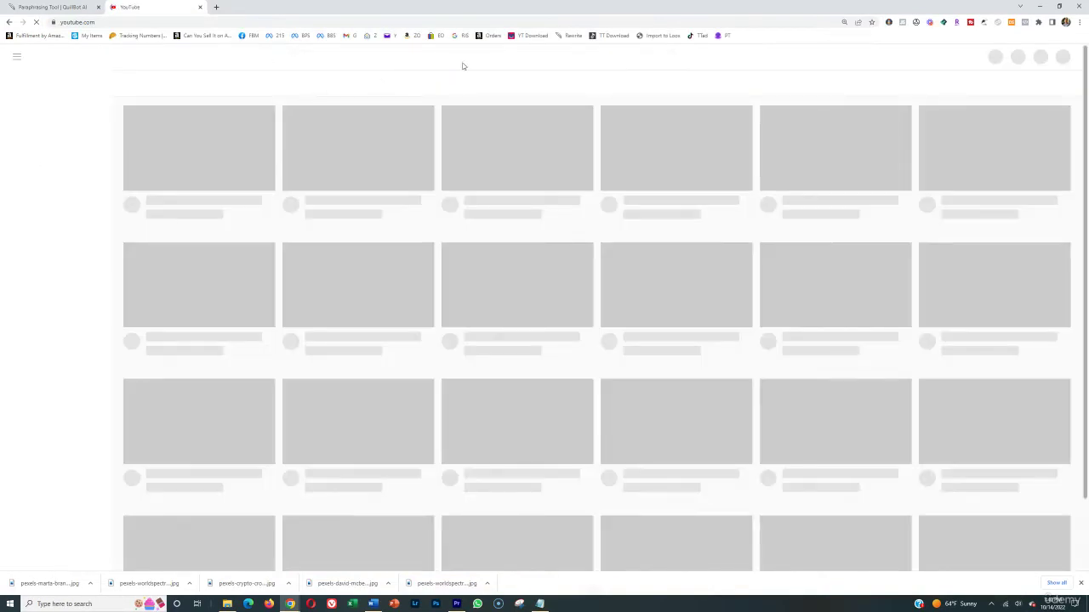
pyautogui.click(500, 56)
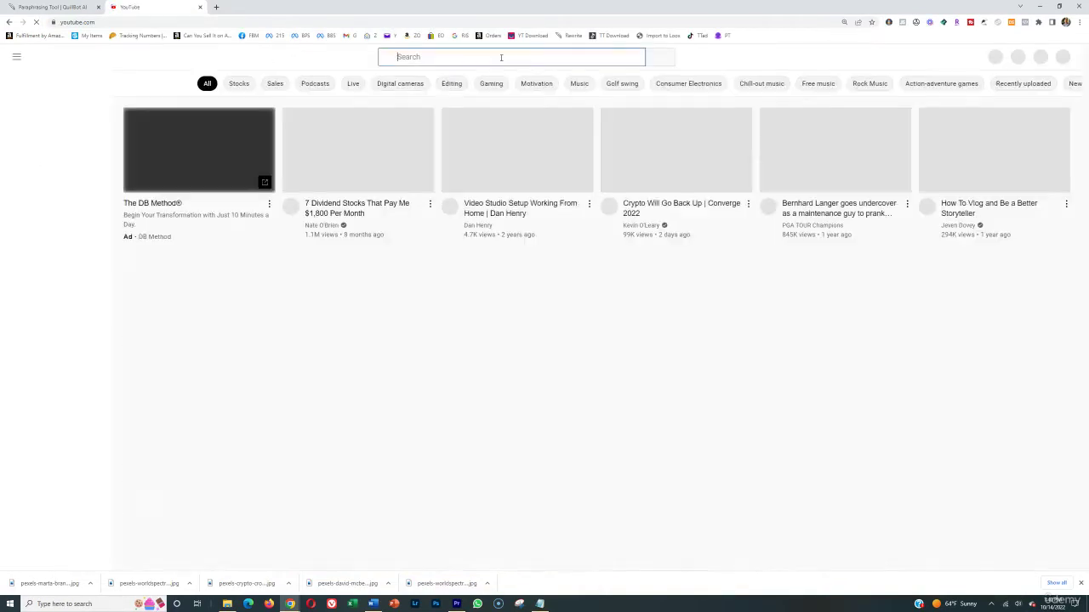
pyautogui.write('bitcin')
pyautogui.press('Return')
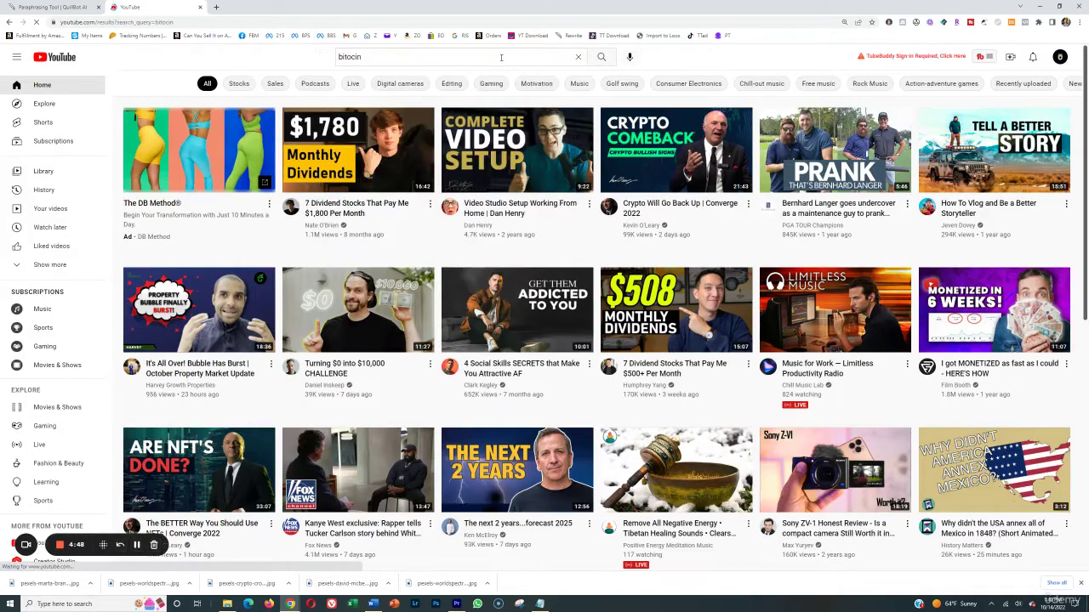
pyautogui.hotkey('ctrl', 'a')
pyautogui.write('bitco')
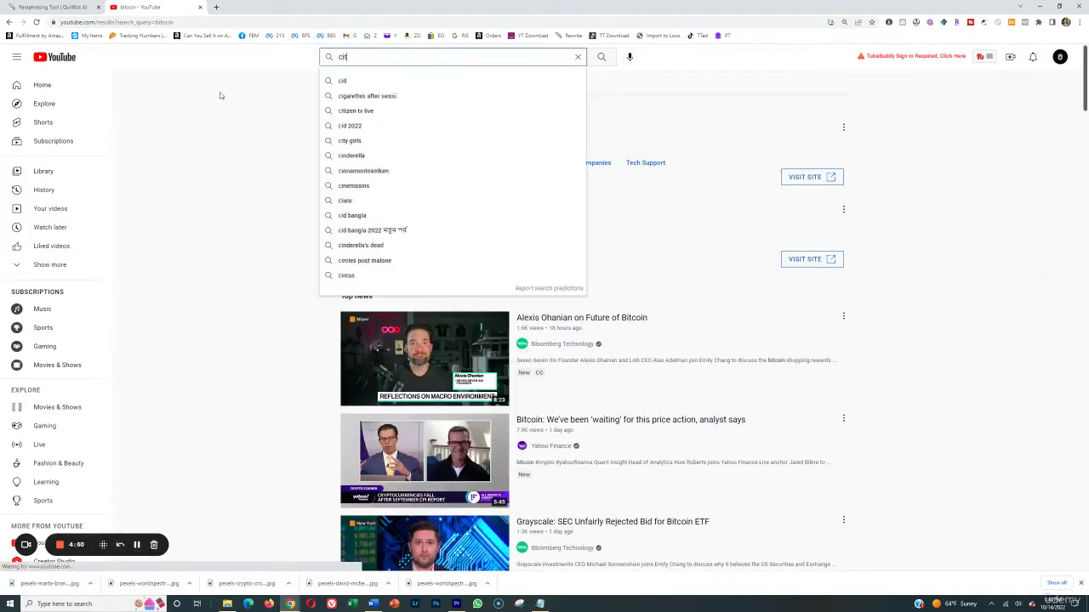
pyautogui.write('in')
pyautogui.press('Return')
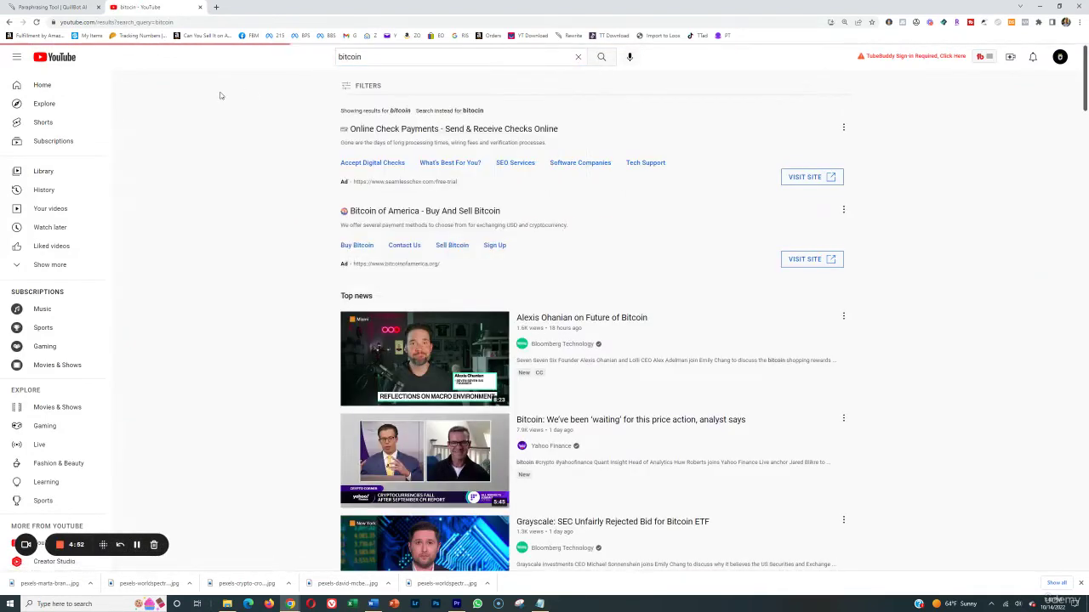
# - Filter the bitcoin results to Creative Commons videos and scroll through them
pyautogui.click(362, 85)
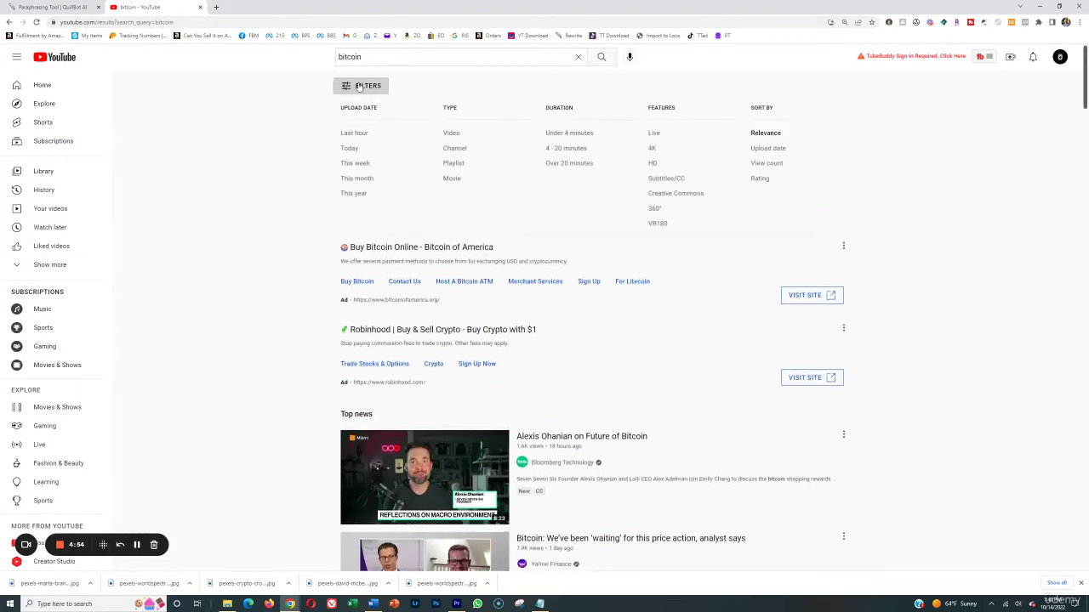
pyautogui.click(677, 194)
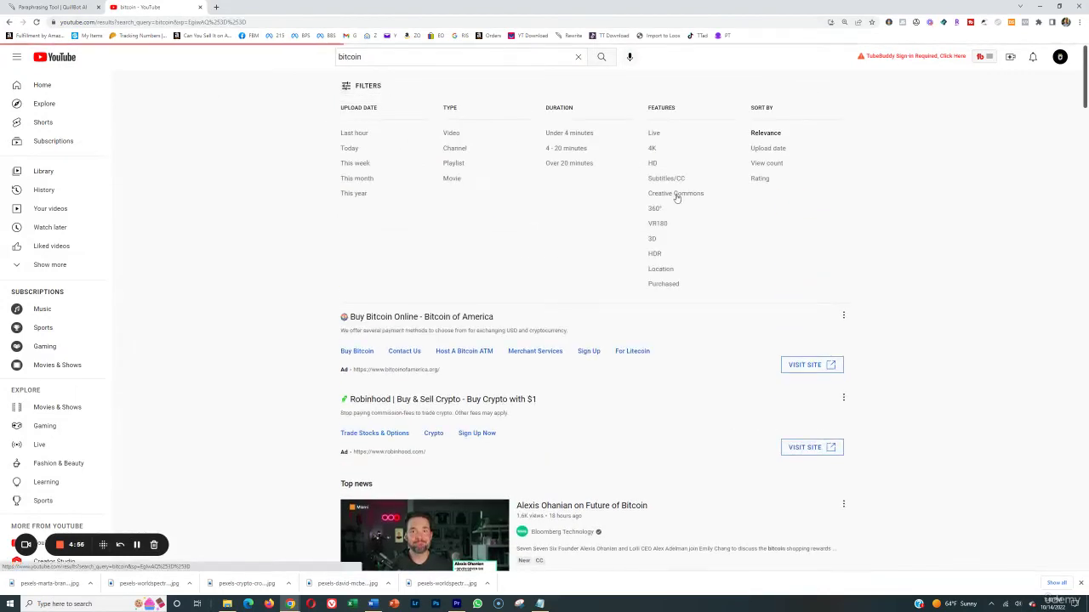
pyautogui.scroll(-7, 433, 297)
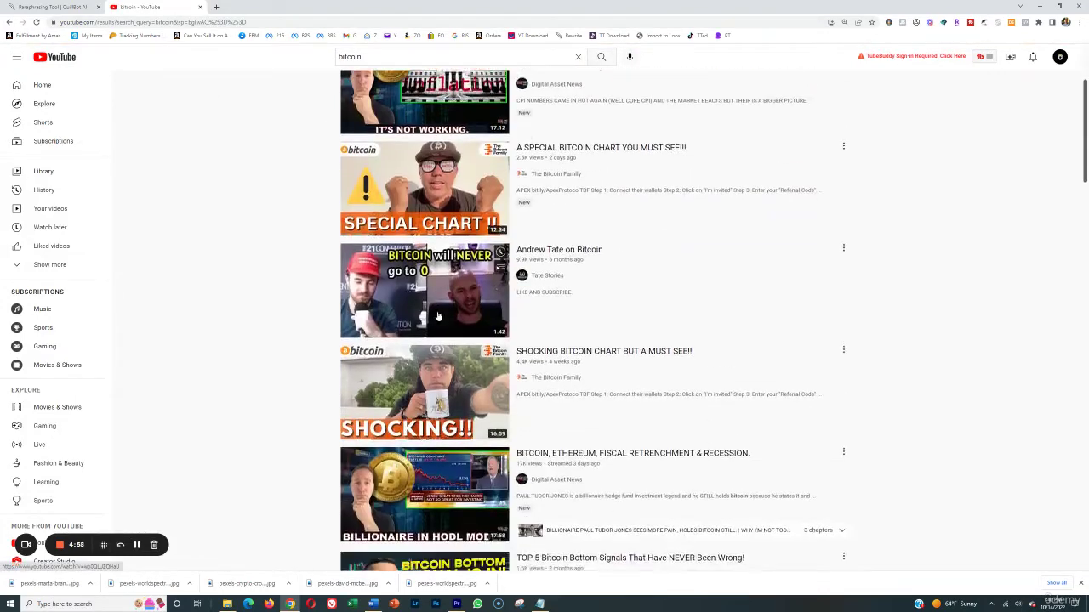
pyautogui.scroll(-9, 434, 300)
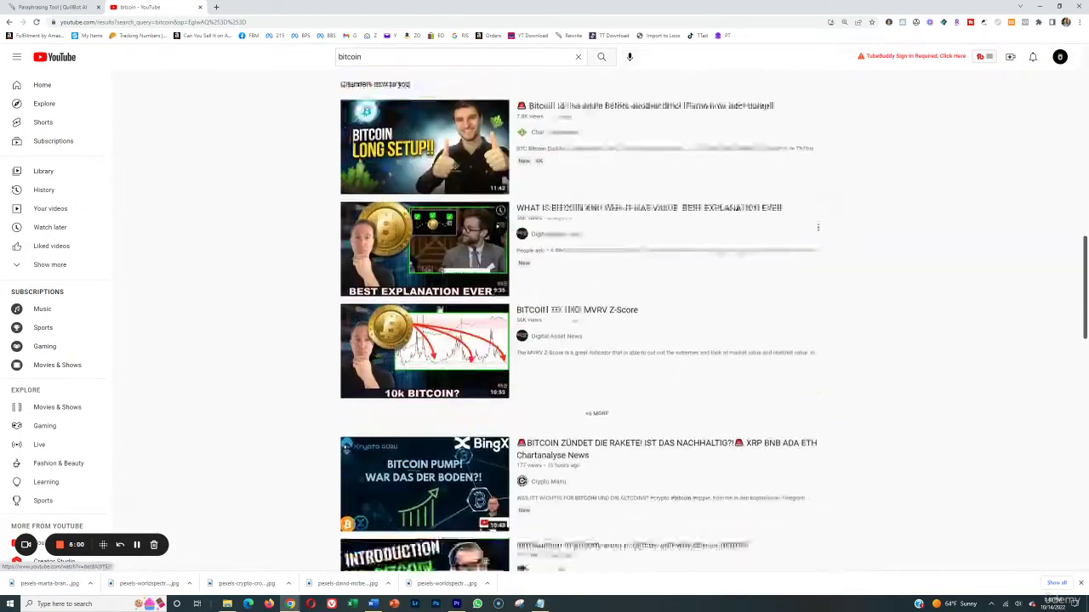
pyautogui.scroll(-8, 451, 394)
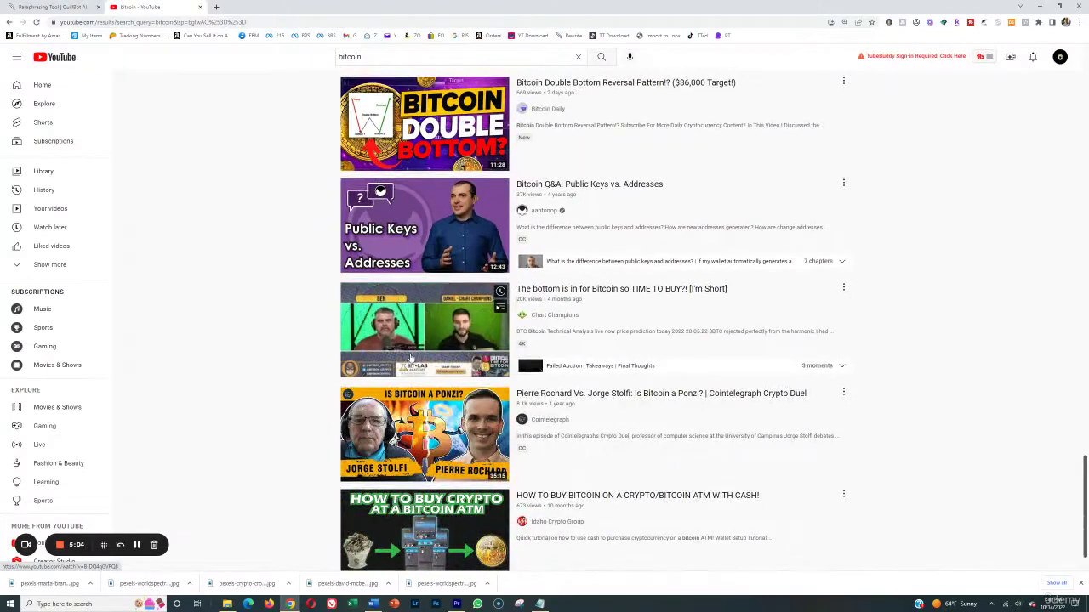
pyautogui.scroll(-1, 442, 492)
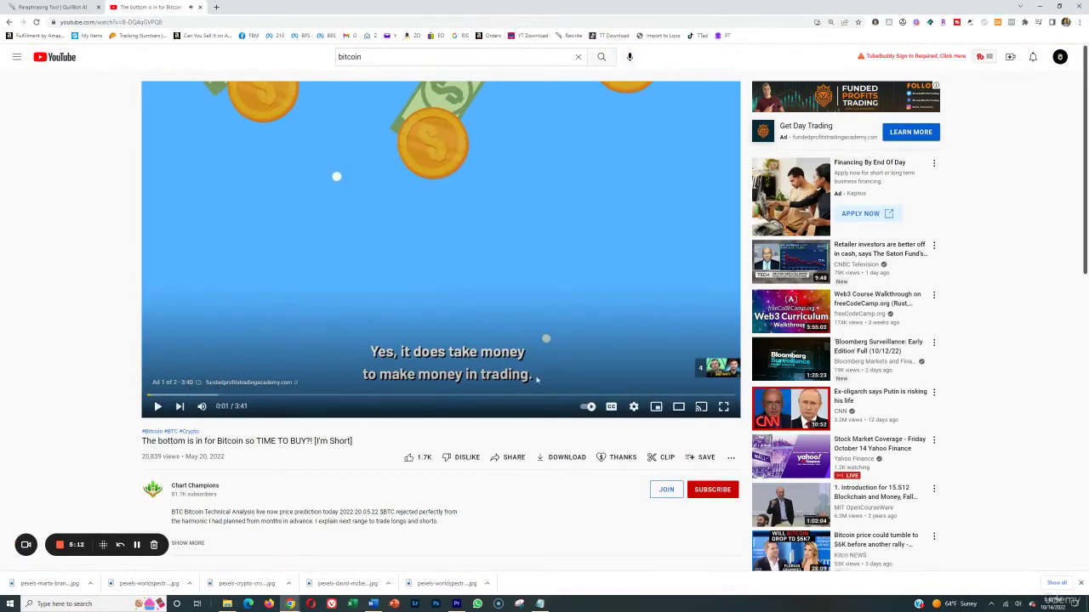
pyautogui.click(158, 407)
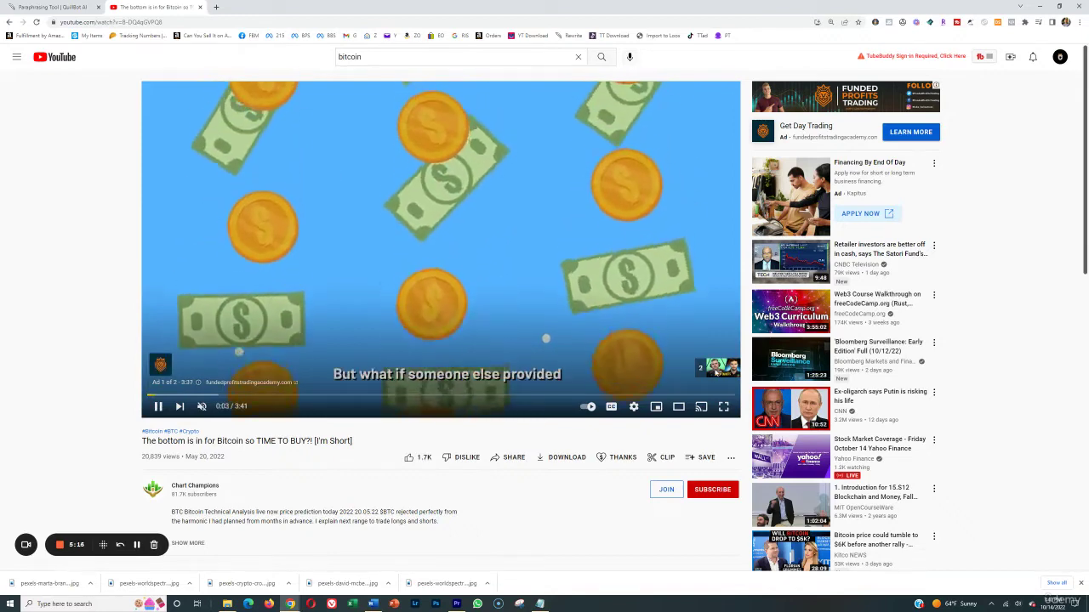
# - Skip the ad on the Chart Champions video and seek ahead to 21:16
pyautogui.click(717, 372)
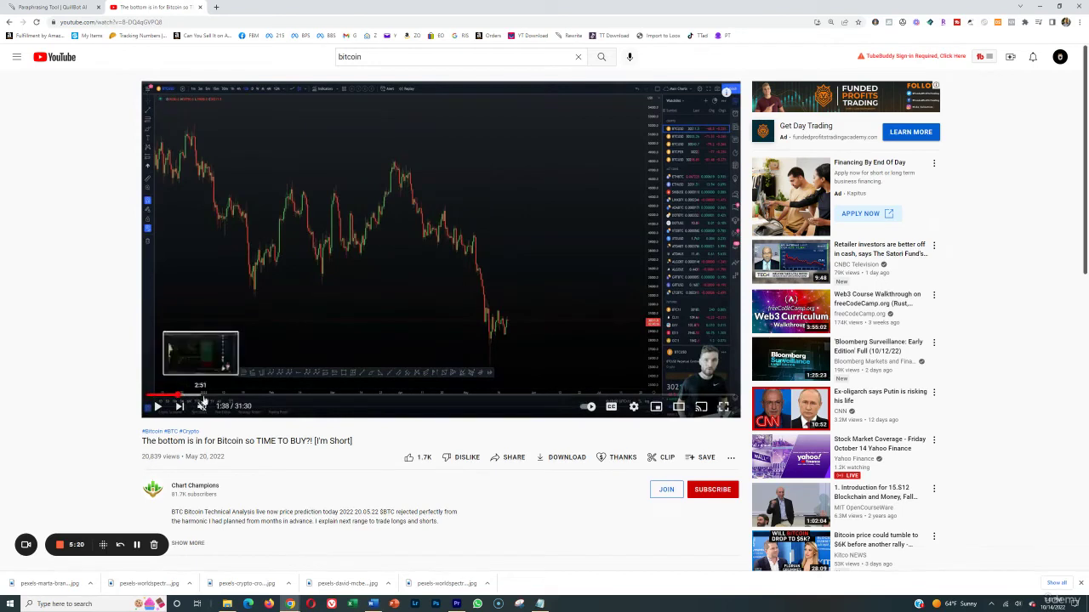
pyautogui.click(208, 397)
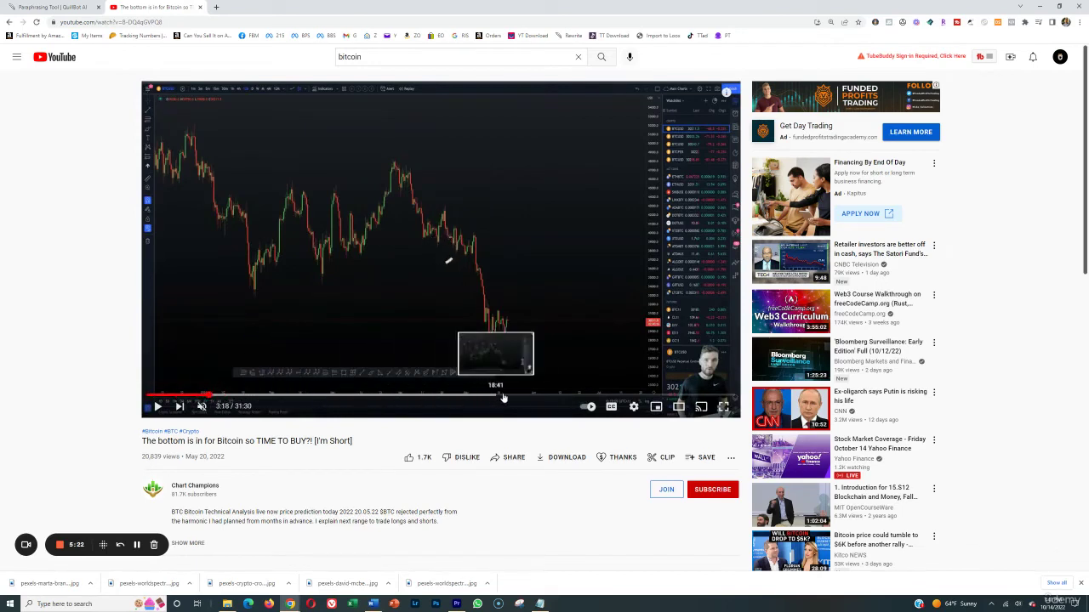
pyautogui.click(545, 396)
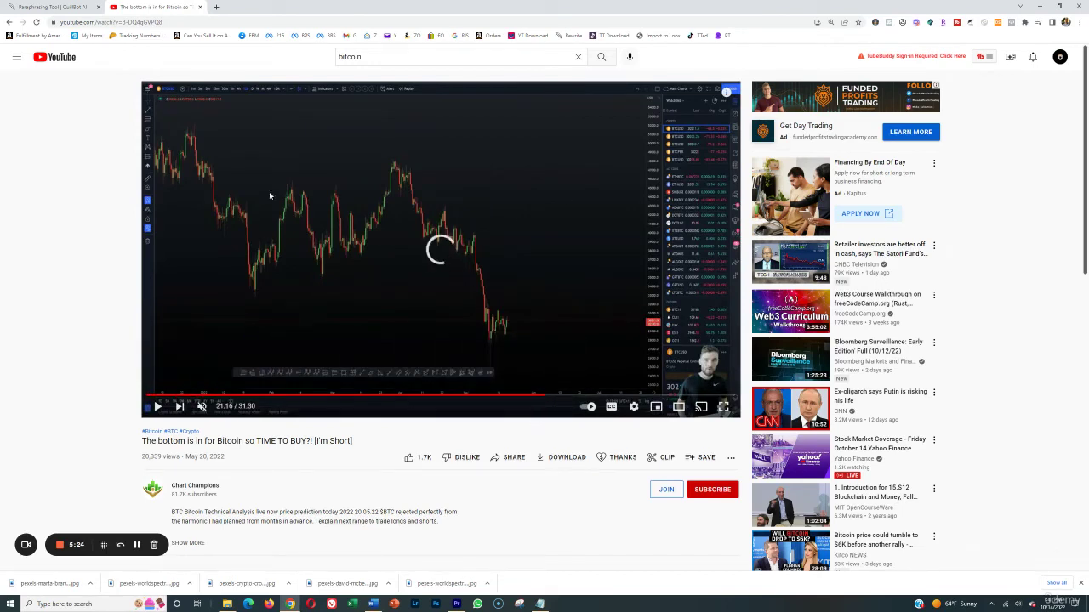
# - Copy the video URL and open the YT Download bookmark in a new tab
pyautogui.click(400, 22)
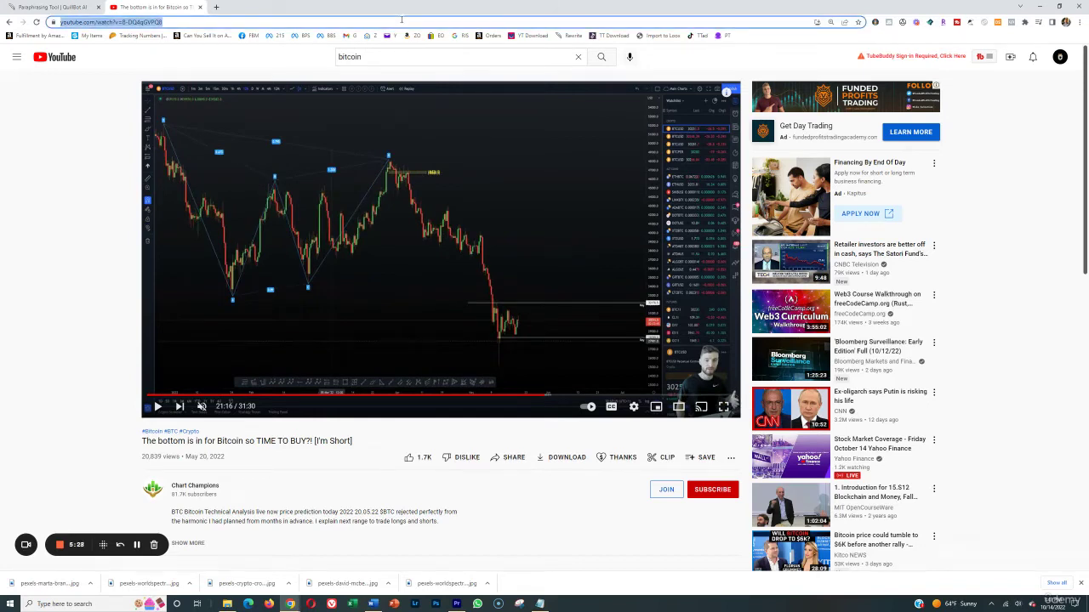
pyautogui.rightClick(513, 37)
pyautogui.click(552, 55)
pyautogui.click(267, 12)
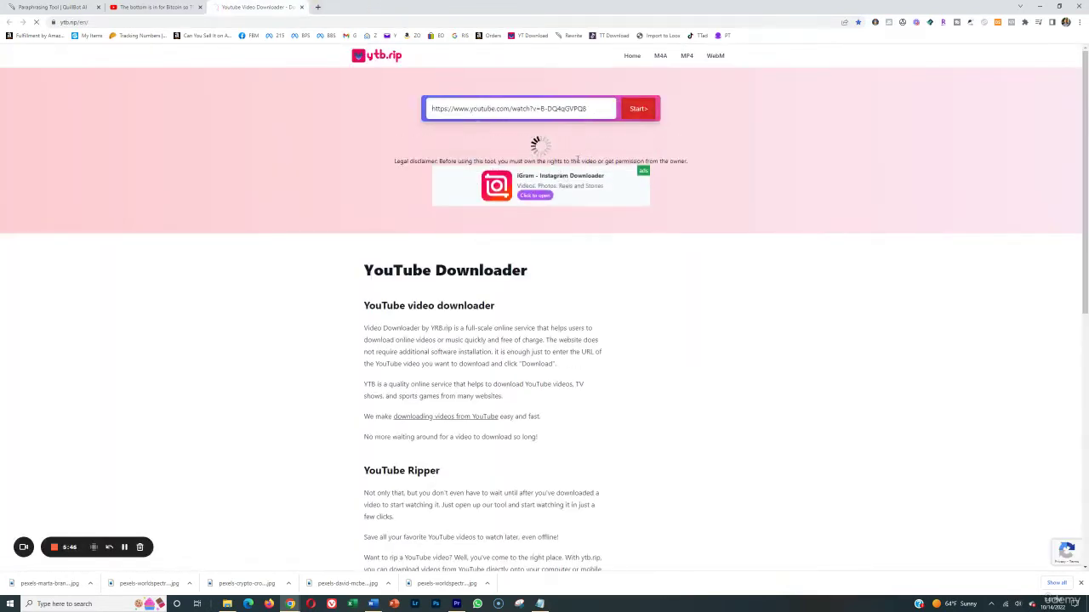
# - Process the pasted bitcoin chart video link in ytb.rip and download it as videoplayback.mp4
pyautogui.click(1080, 584)
pyautogui.click(643, 112)
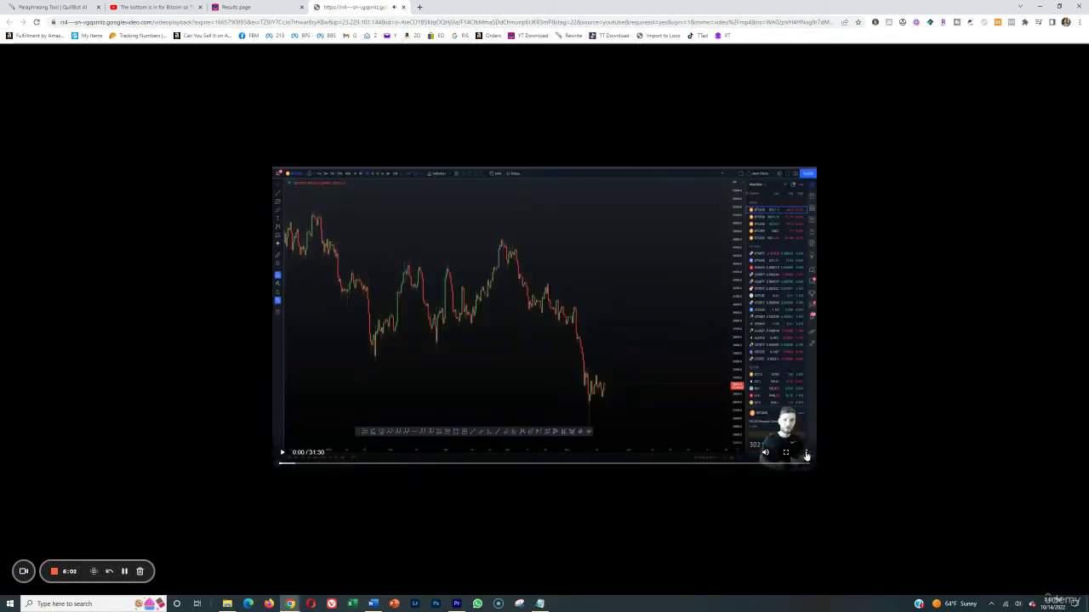
pyautogui.click(806, 453)
pyautogui.click(783, 413)
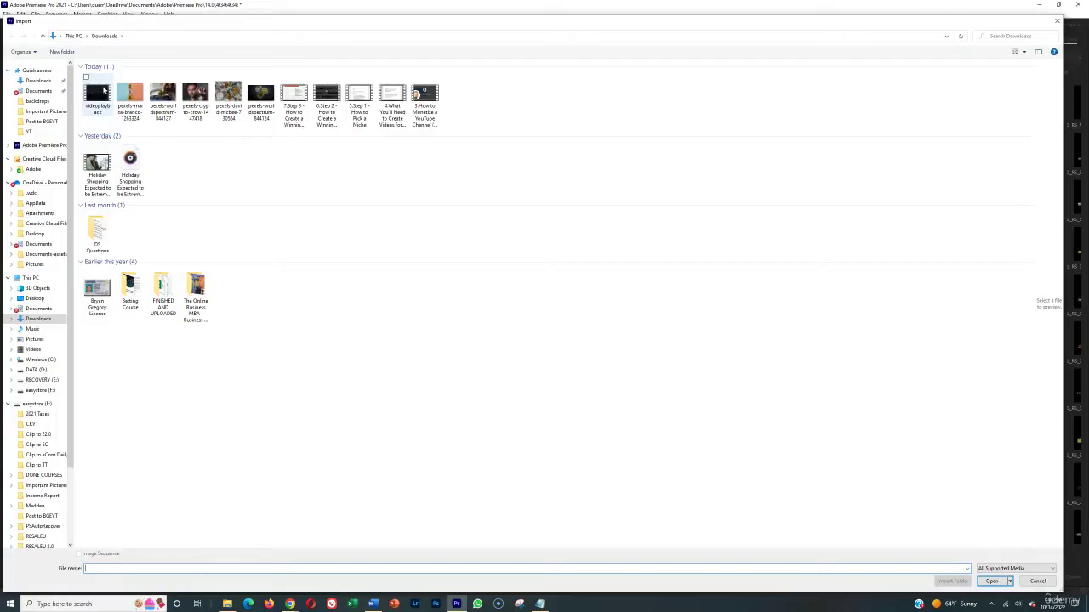
# - Import videoplayback.mp4 into the sequence, unlink it, and clear its audio track
pyautogui.click(98, 95)
pyautogui.press('Return')
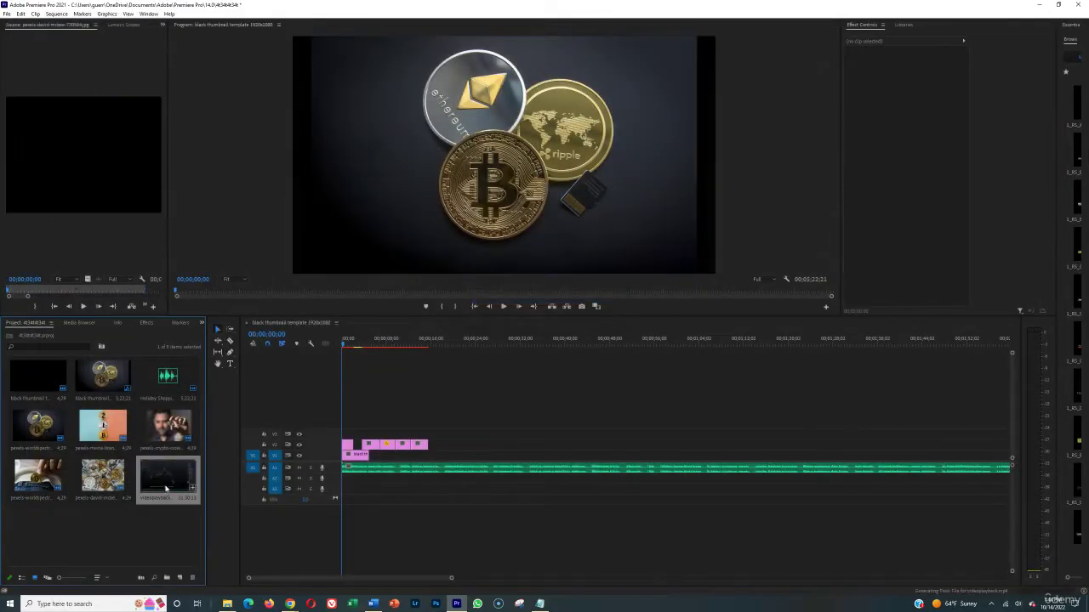
pyautogui.moveTo(167, 476); pyautogui.dragTo(344, 435)
pyautogui.rightClick(455, 493)
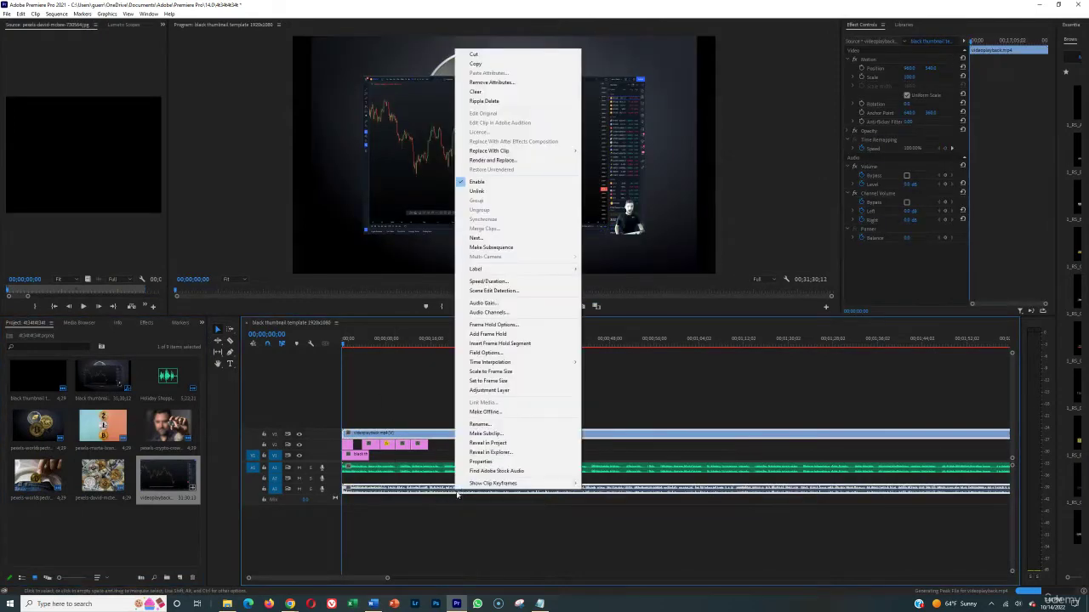
pyautogui.click(478, 191)
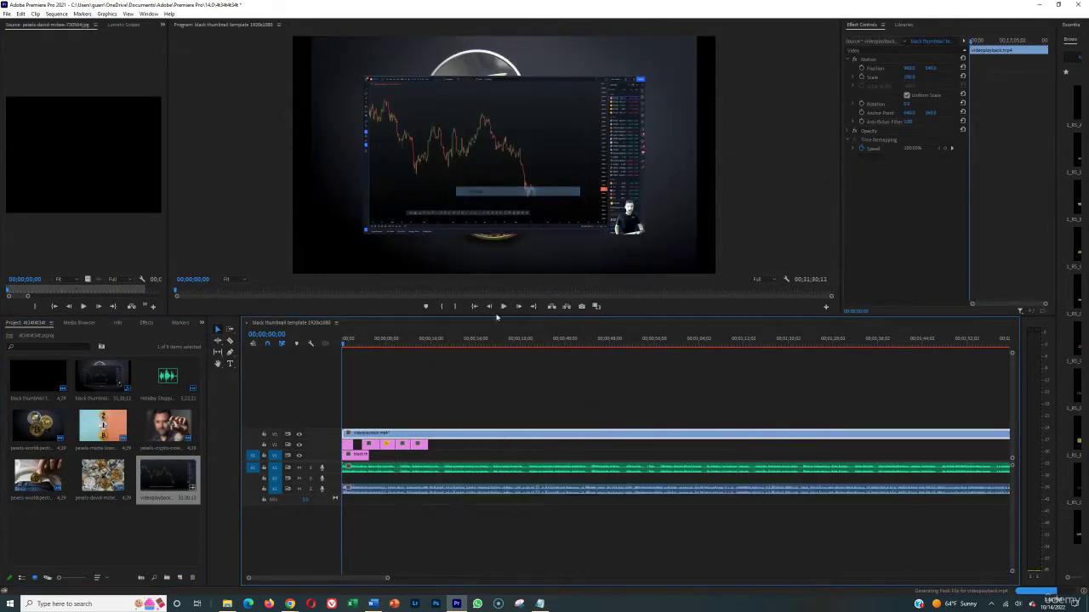
pyautogui.click(499, 492)
pyautogui.rightClick(500, 491)
pyautogui.click(533, 181)
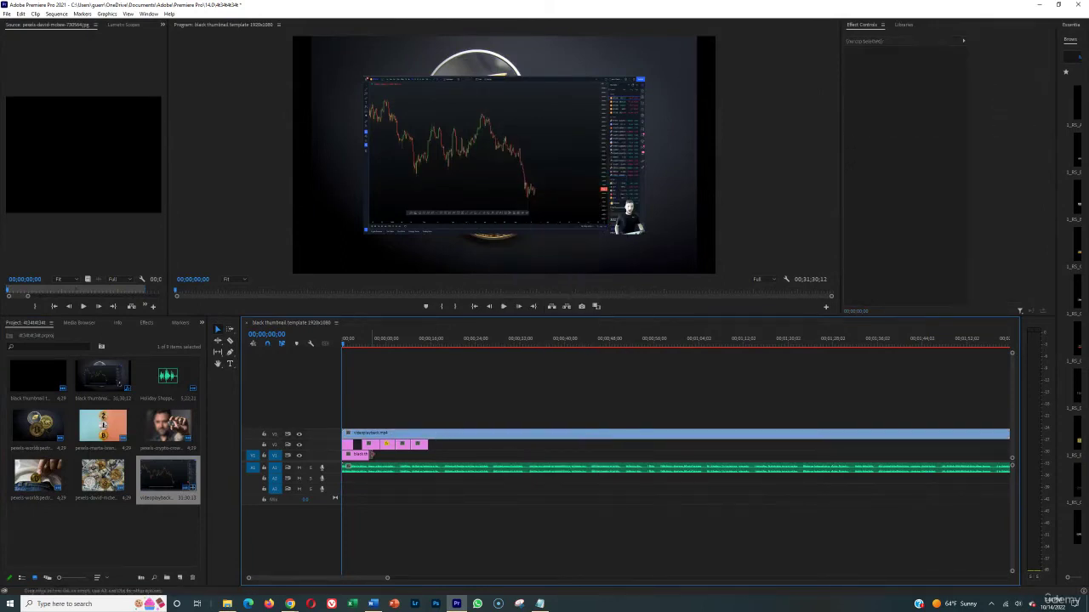
# - Ripple delete the pink clips at the sequence start and move the chart clip down to V1
pyautogui.moveTo(395, 457); pyautogui.dragTo(349, 443)
pyautogui.rightClick(362, 447)
pyautogui.click(520, 462)
pyautogui.rightClick(349, 443)
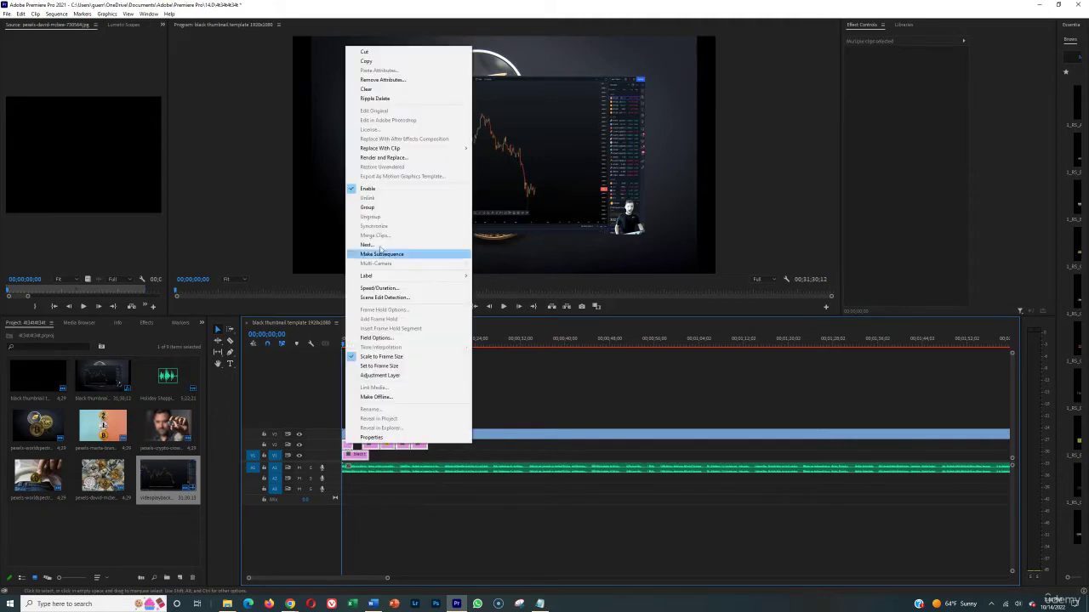
pyautogui.click(376, 99)
pyautogui.moveTo(411, 438); pyautogui.dragTo(413, 456)
pyautogui.click(677, 235)
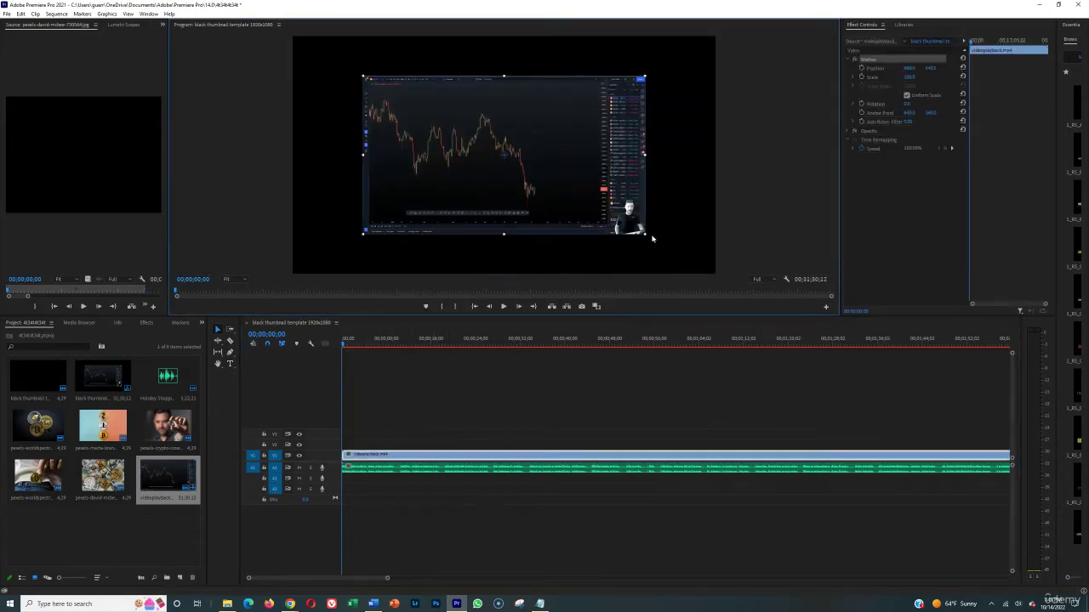
# - Scale the chart video up in the Program Monitor so it fills the frame
pyautogui.moveTo(651, 239); pyautogui.dragTo(711, 254)
pyautogui.click(700, 377)
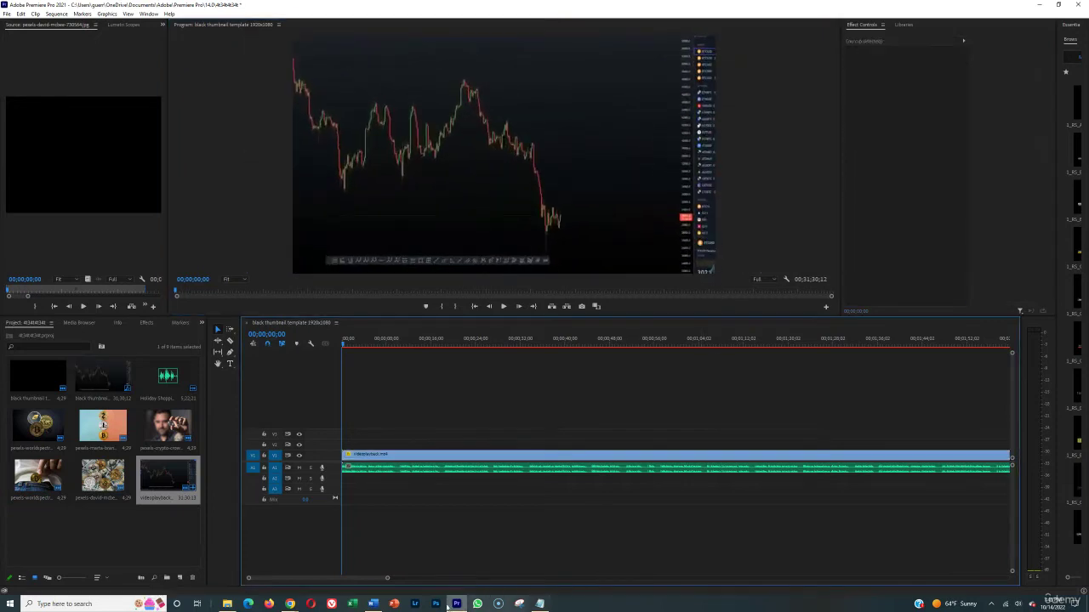
pyautogui.moveTo(388, 580); pyautogui.dragTo(561, 579)
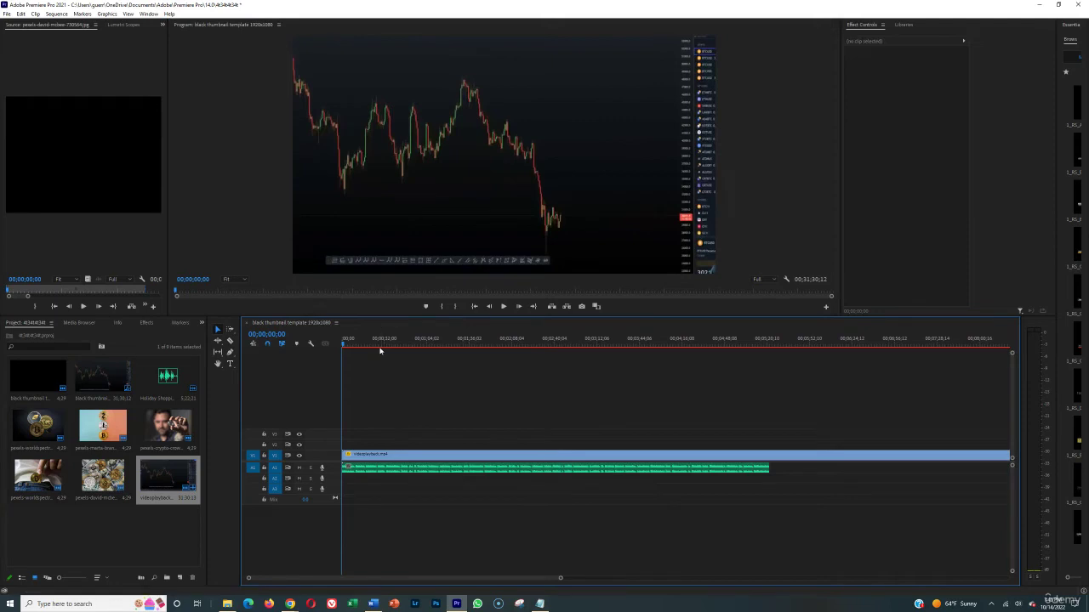
# - Cut the chart clip at 00;01;36;23 and ripple delete the section after the cut
pyautogui.moveTo(379, 347); pyautogui.dragTo(513, 341)
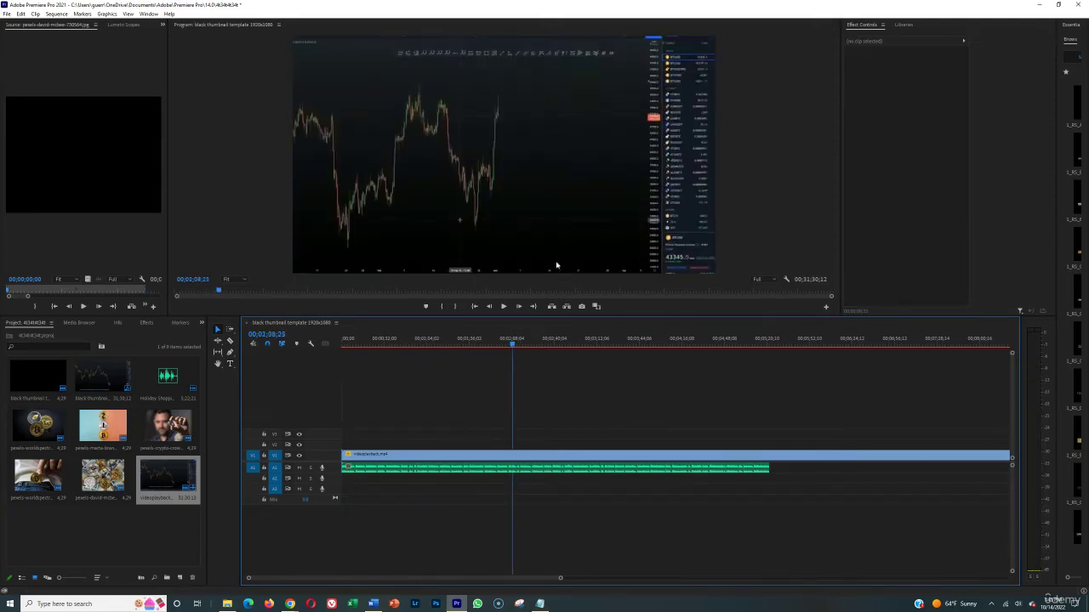
pyautogui.click(469, 341)
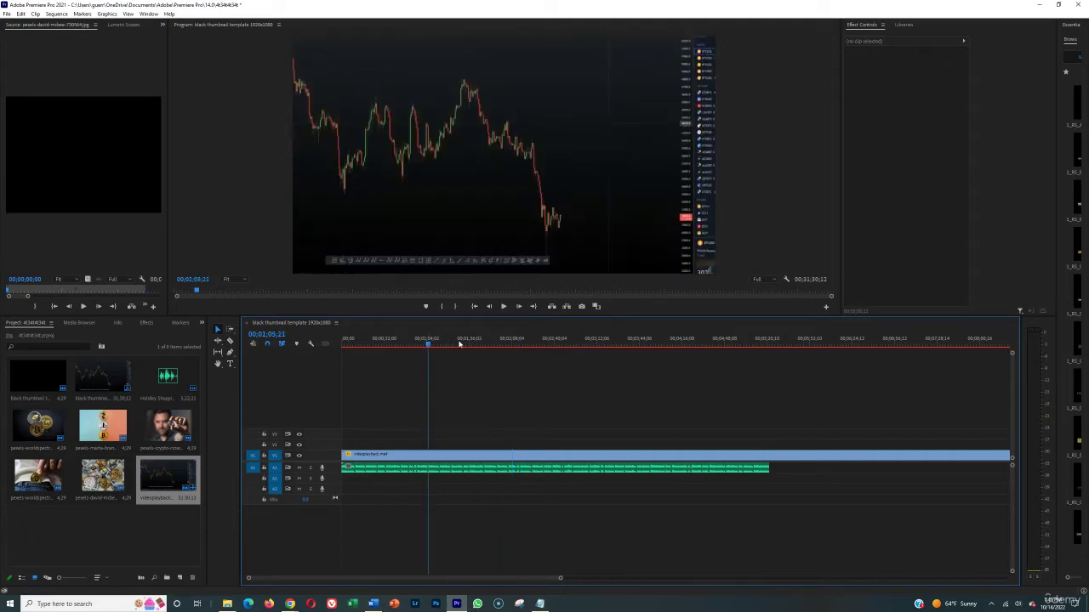
pyautogui.press('c')
pyautogui.click(472, 455)
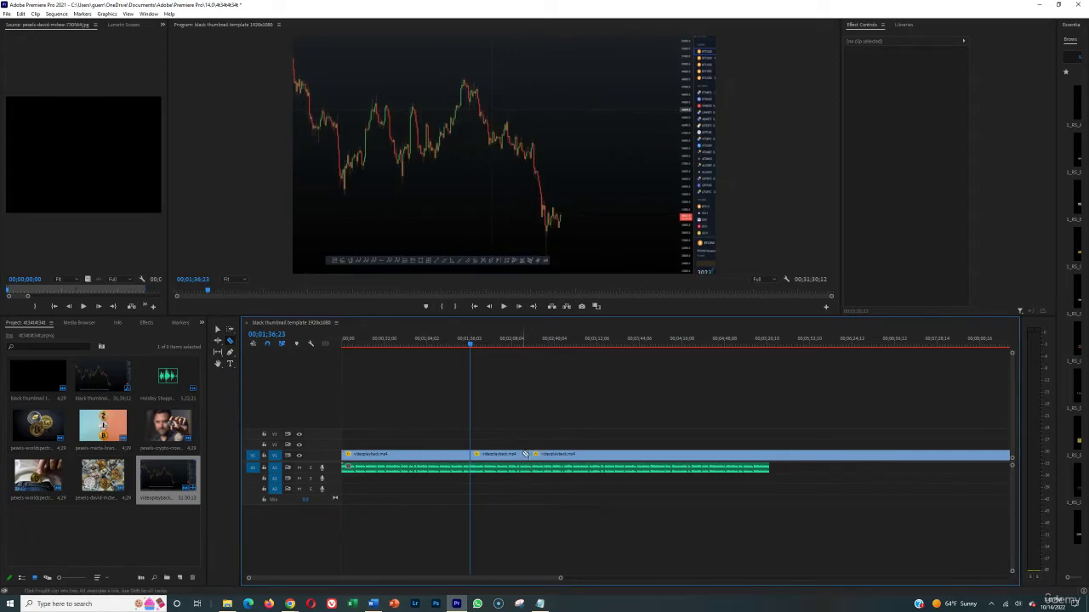
pyautogui.rightClick(523, 455)
pyautogui.click(534, 97)
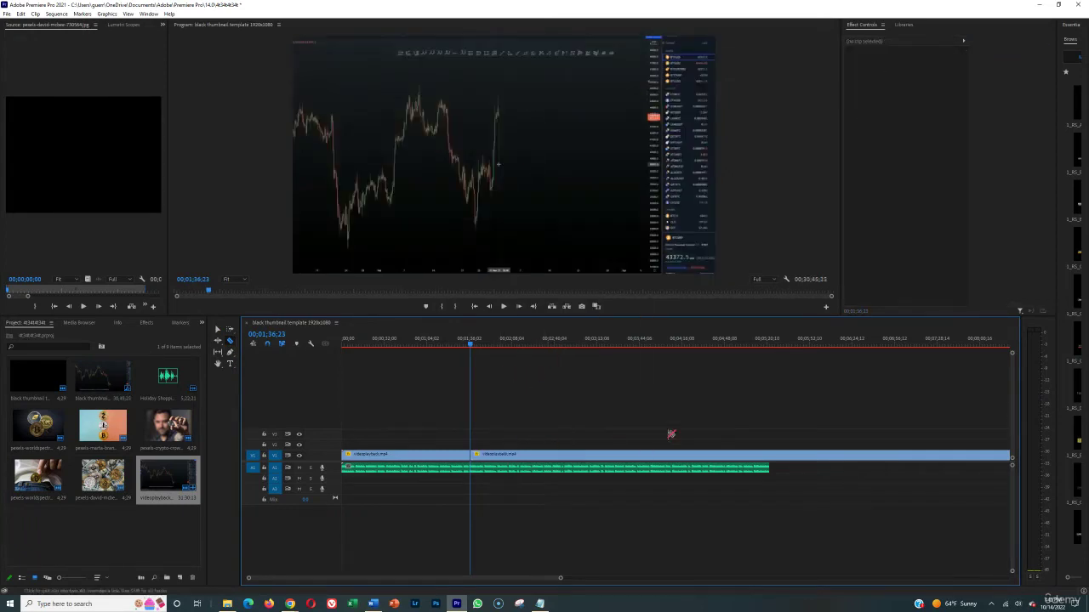
# - Cut out a short section, then rearrange it and the later piece end to end on V1
pyautogui.click(730, 455)
pyautogui.click(806, 455)
pyautogui.press('v')
pyautogui.moveTo(733, 457); pyautogui.dragTo(472, 445)
pyautogui.click(439, 386)
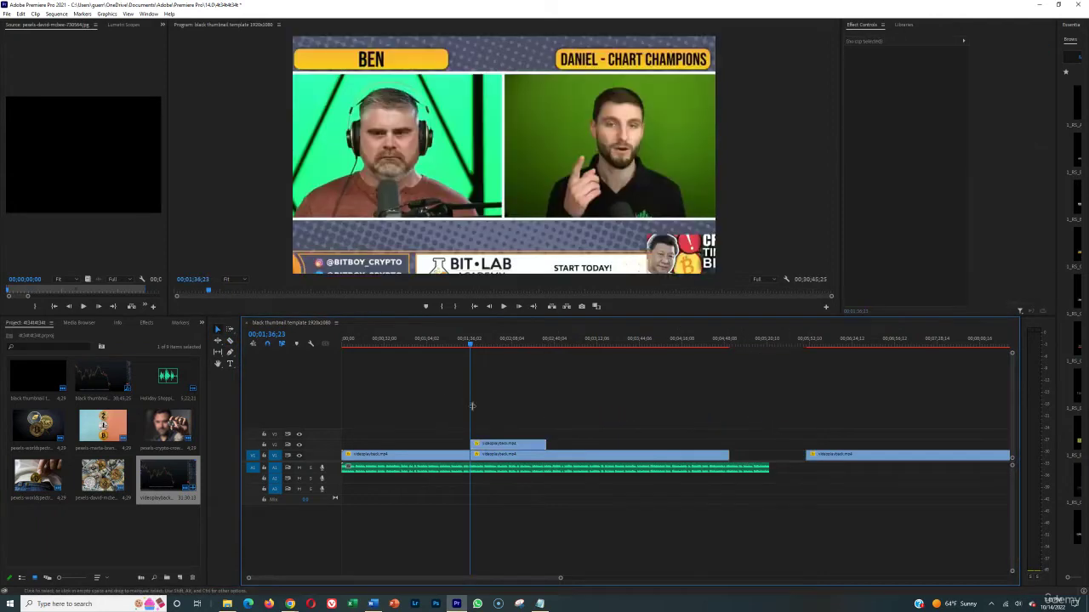
pyautogui.click(409, 341)
pyautogui.moveTo(419, 343); pyautogui.dragTo(485, 344)
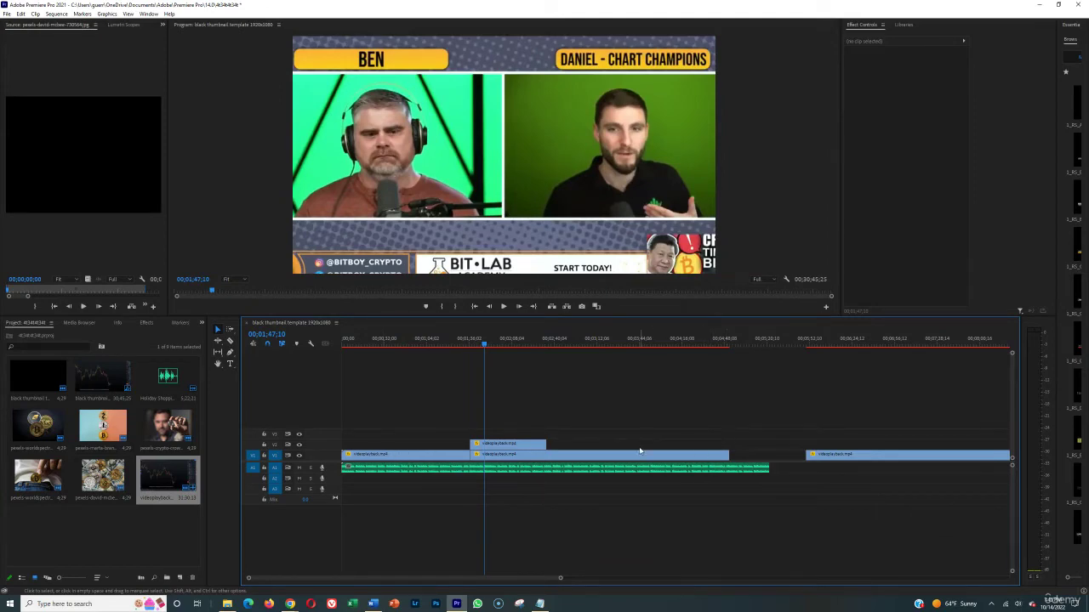
pyautogui.moveTo(605, 459); pyautogui.dragTo(680, 458)
pyautogui.moveTo(519, 444); pyautogui.dragTo(519, 455)
pyautogui.click(377, 382)
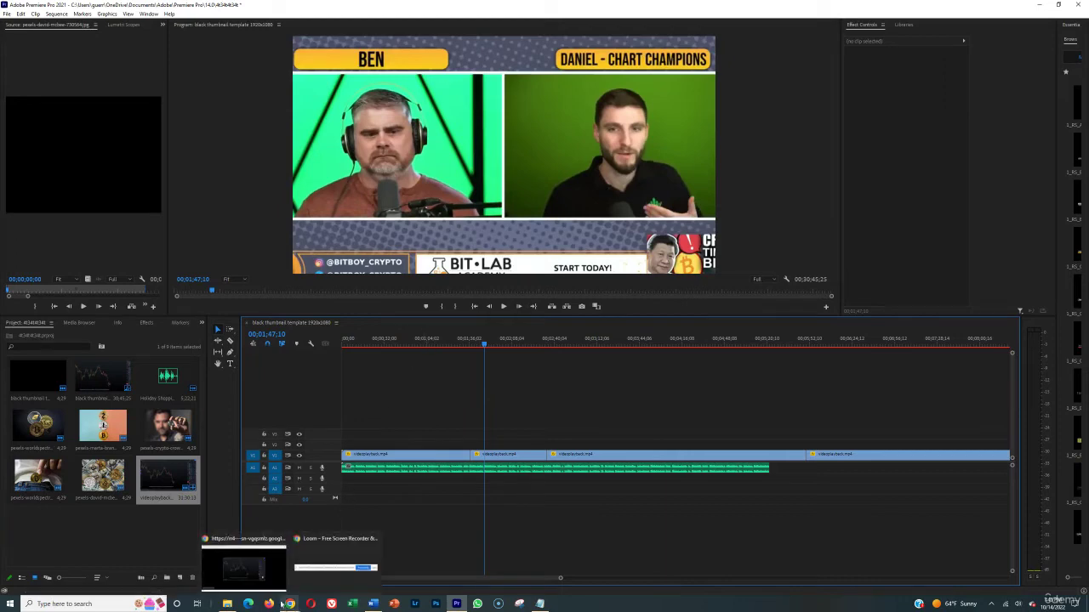
# - Close the Bitcoin YouTube video tab in Chrome
pyautogui.click(272, 592)
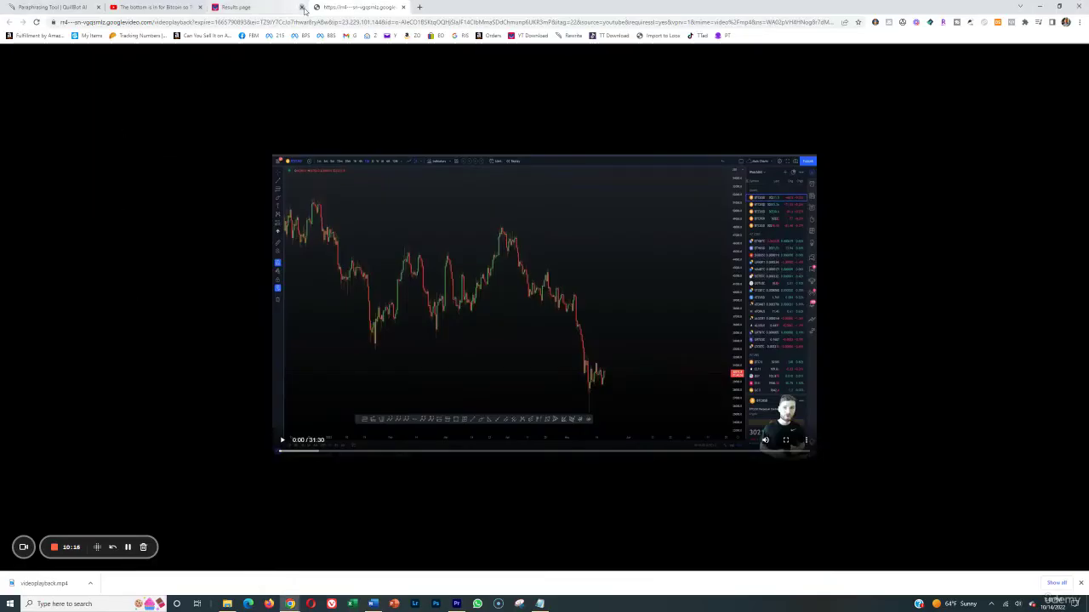
pyautogui.click(166, 8)
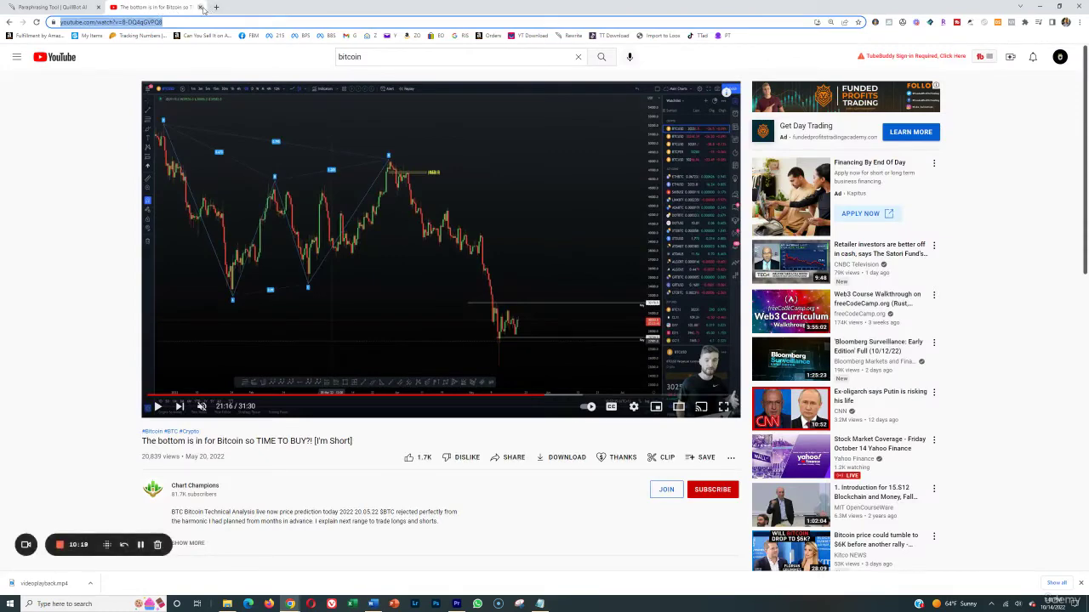
pyautogui.click(200, 7)
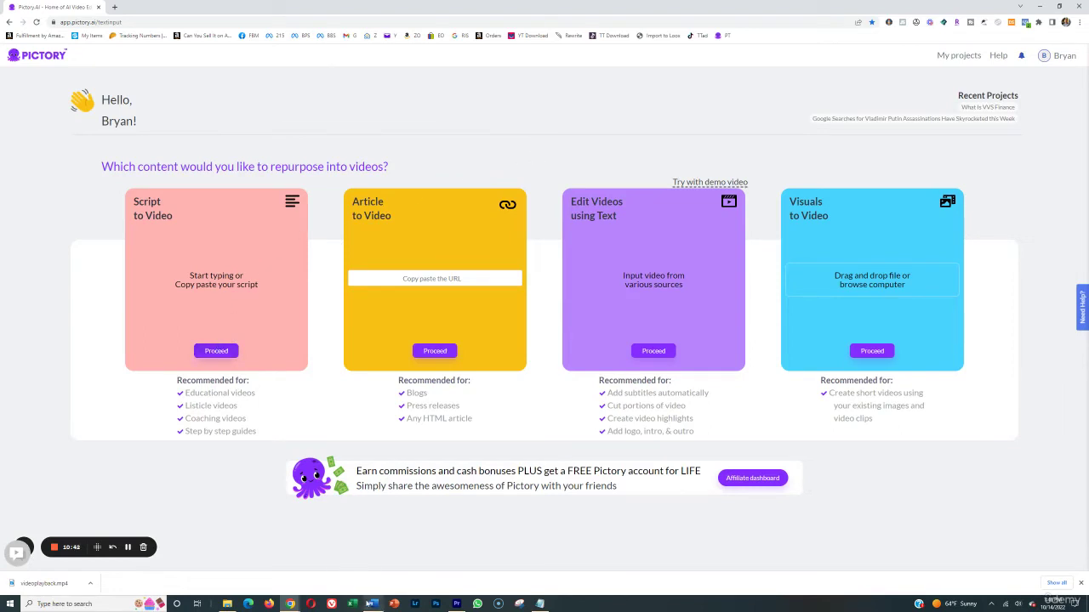
# - Copy the entire Bitcoin script from the Word document and go back to Pictory
pyautogui.click(372, 604)
pyautogui.moveTo(934, 265); pyautogui.dragTo(751, 246)
pyautogui.hotkey('ctrl', 'a')
pyautogui.rightClick(94, 143)
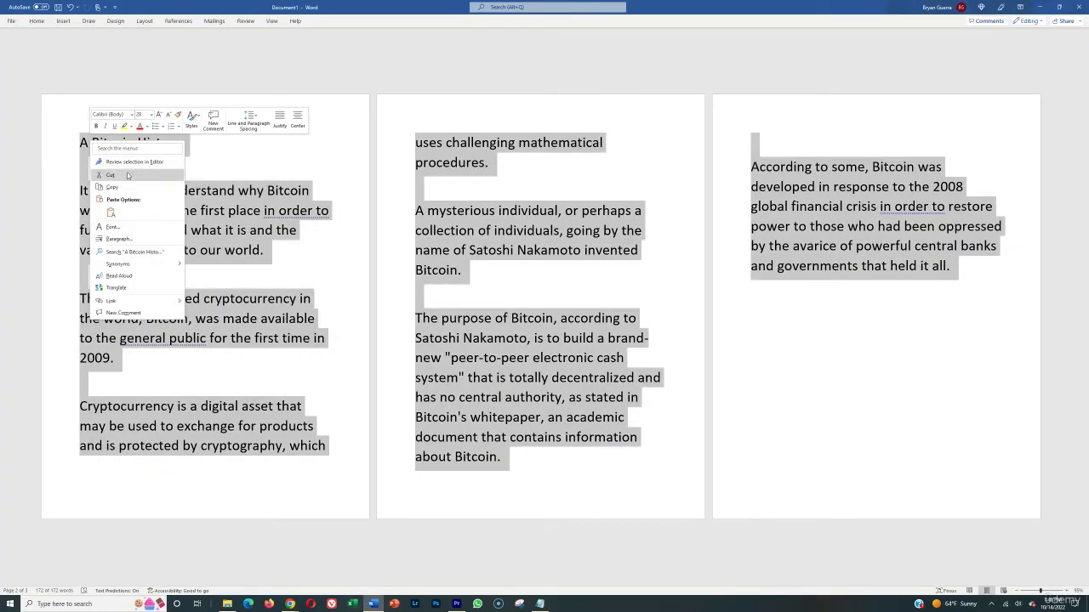
pyautogui.click(126, 187)
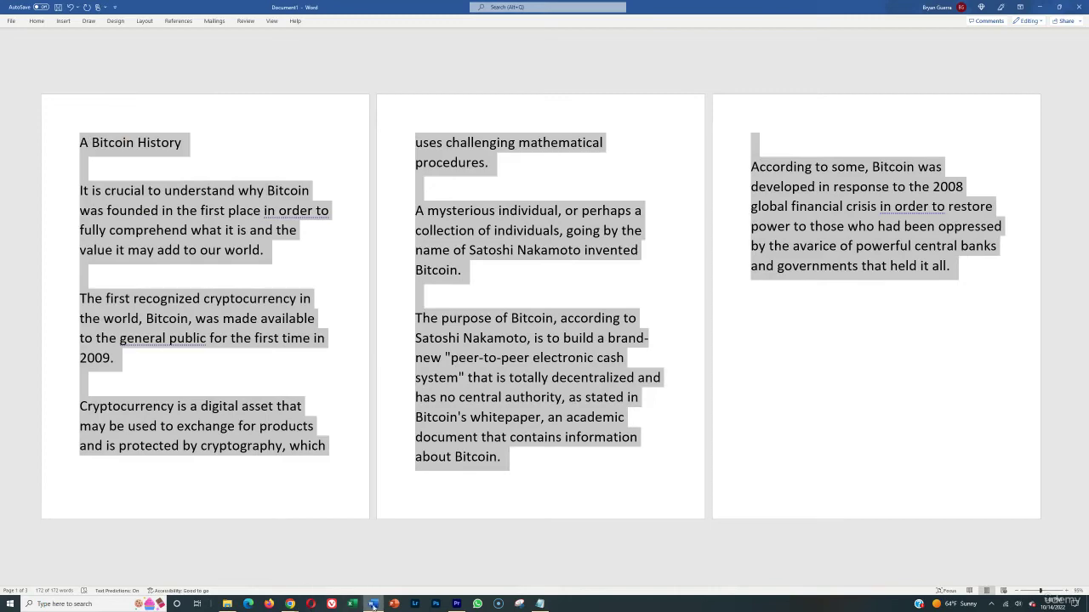
pyautogui.click(289, 604)
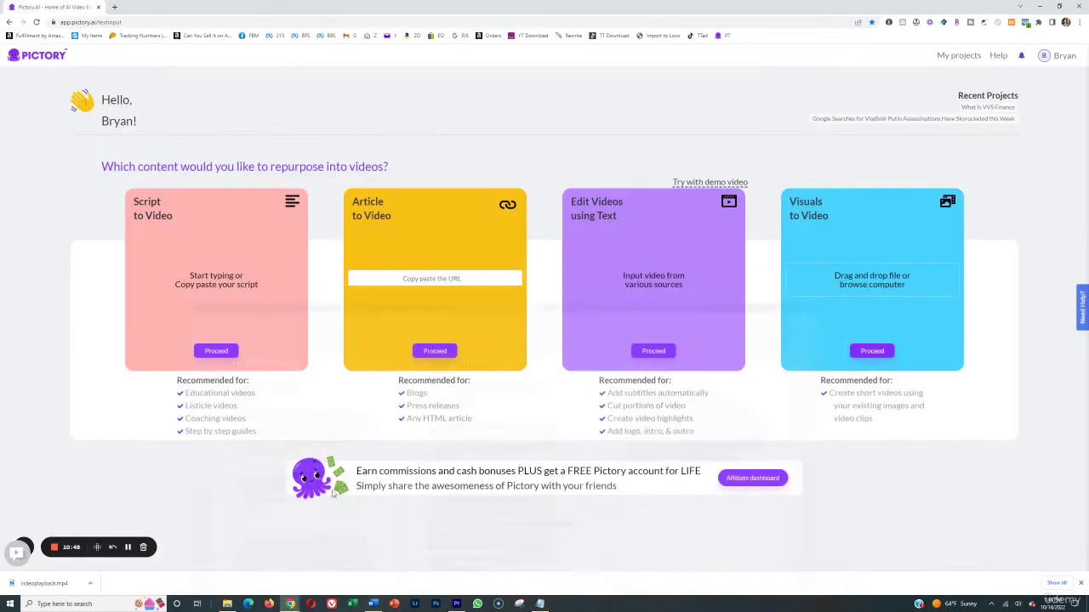
# - Paste the Bitcoin script into Script to Video, title it 'A history of bitcoin', and proceed
pyautogui.click(204, 349)
pyautogui.click(267, 222)
pyautogui.hotkey('ctrl', 'v')
pyautogui.write('A')
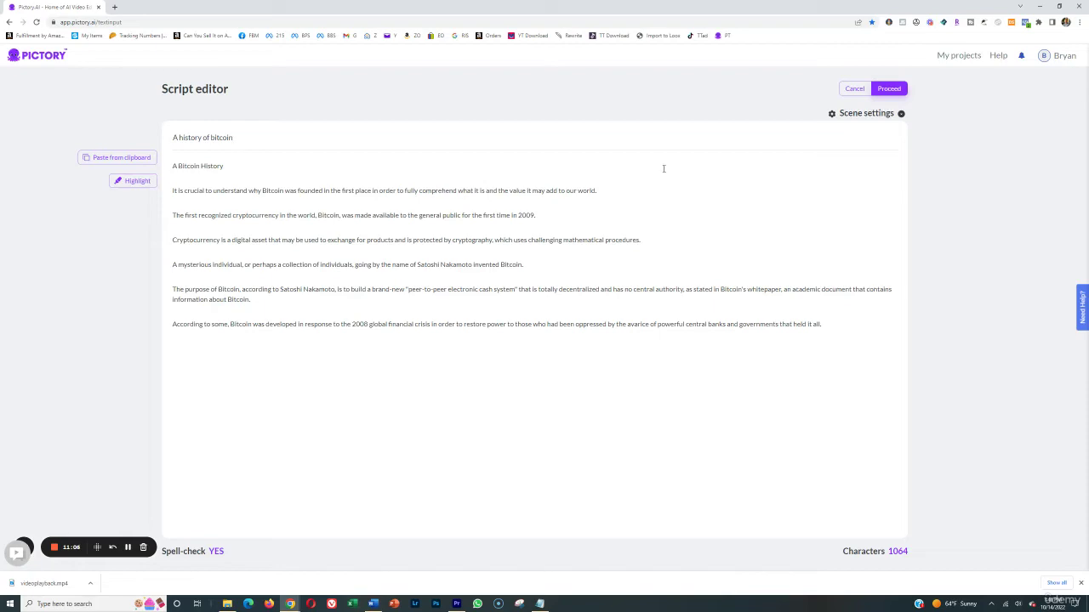
pyautogui.click(888, 88)
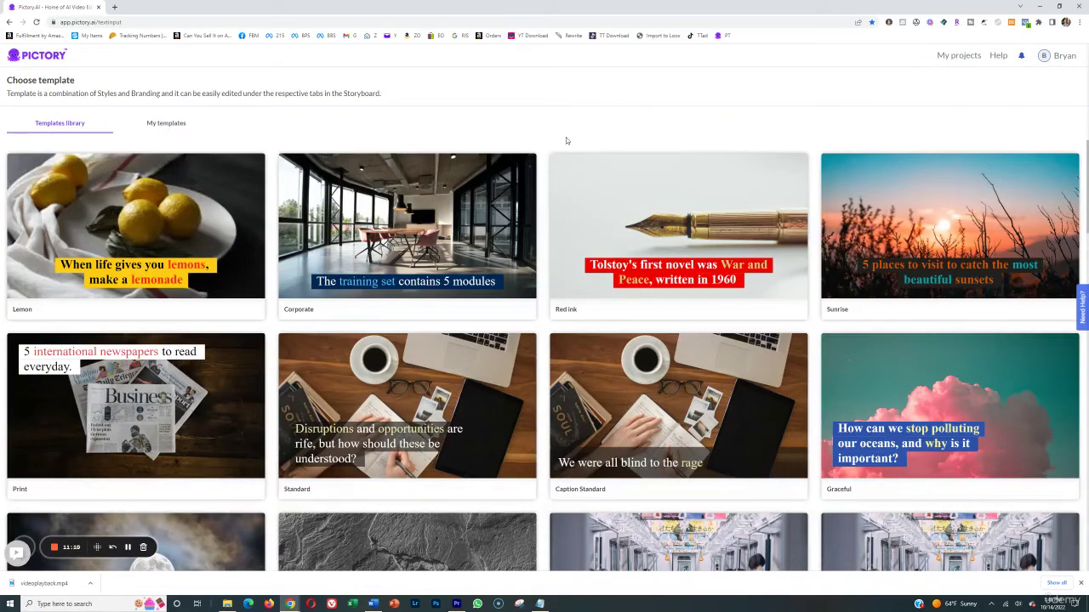
# - Choose the Corporate template and accept the aspect ratio to build the seven-scene storyboard
pyautogui.moveTo(467, 164)
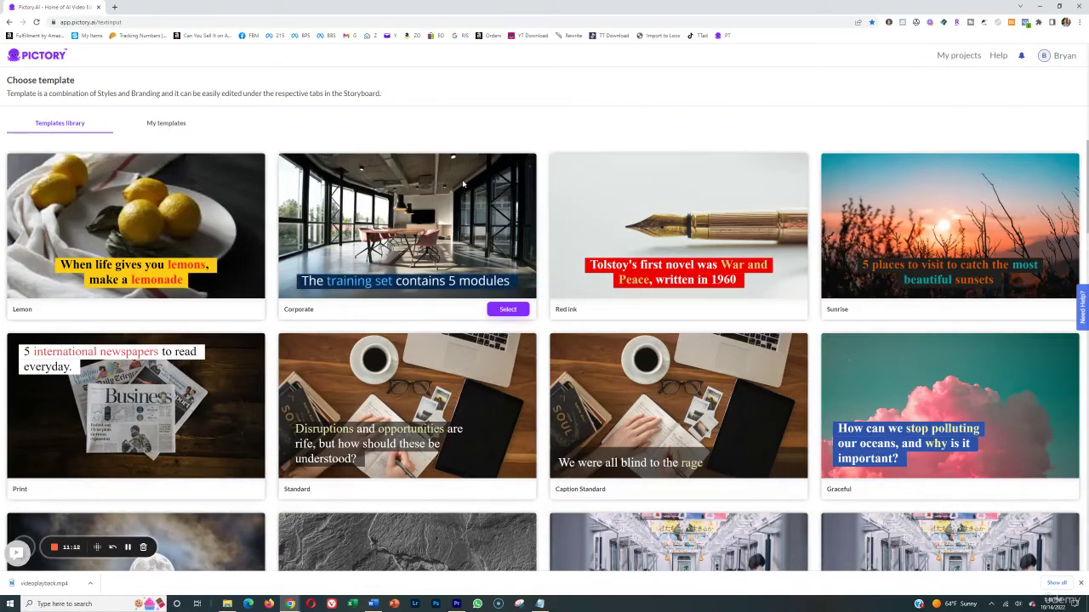
pyautogui.scroll(-5, 715, 346)
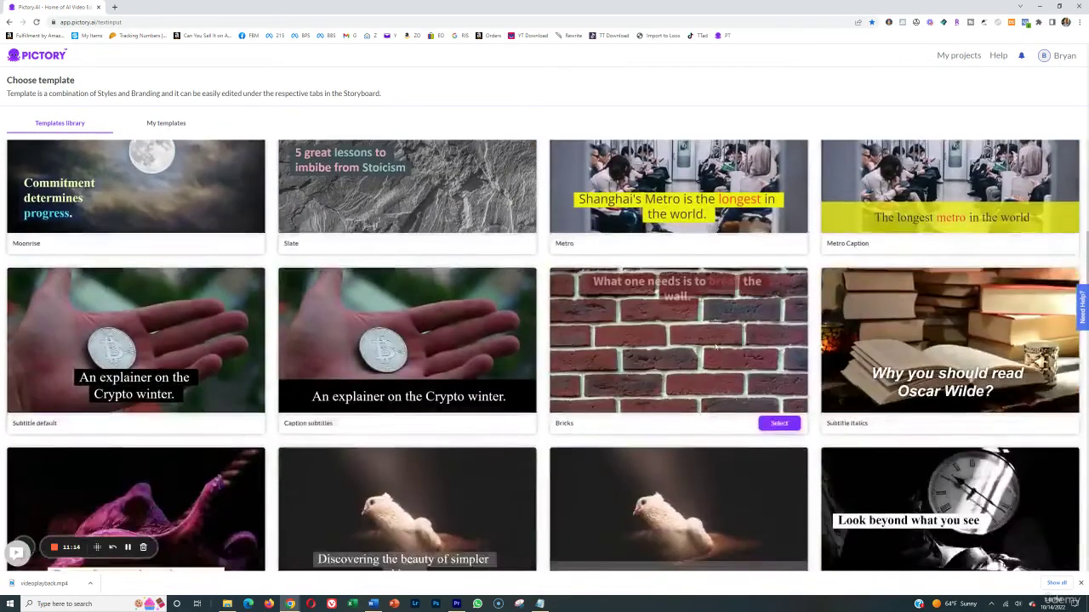
pyautogui.scroll(5, 715, 347)
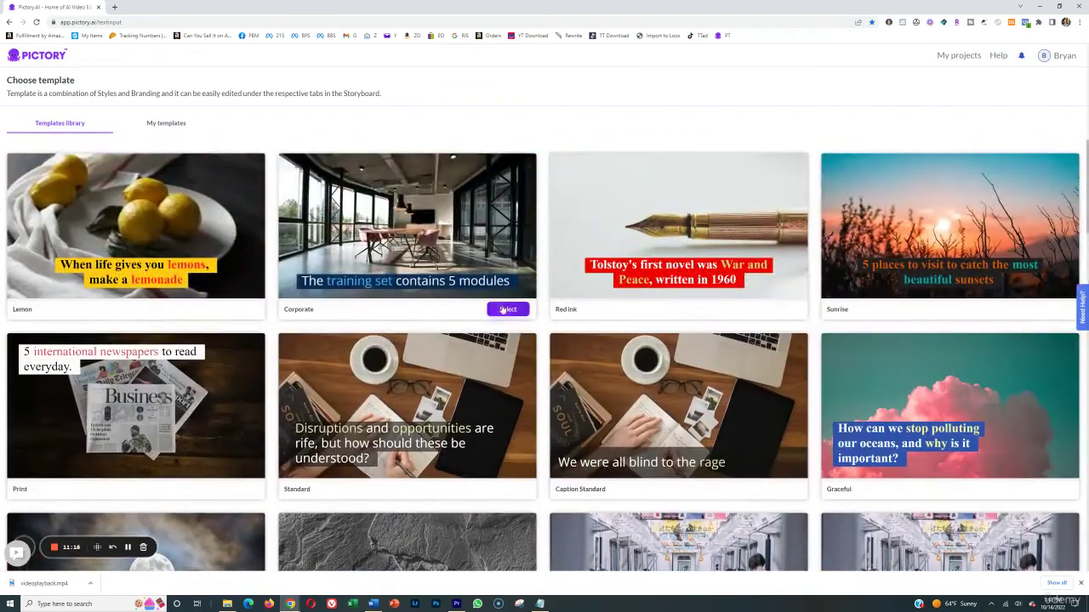
pyautogui.click(507, 311)
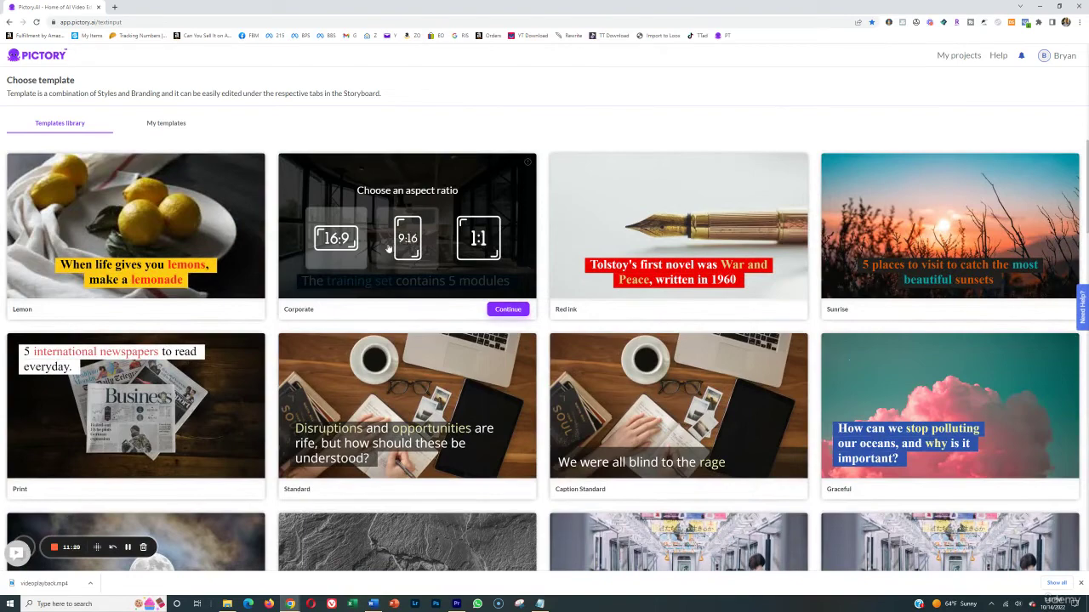
pyautogui.click(506, 310)
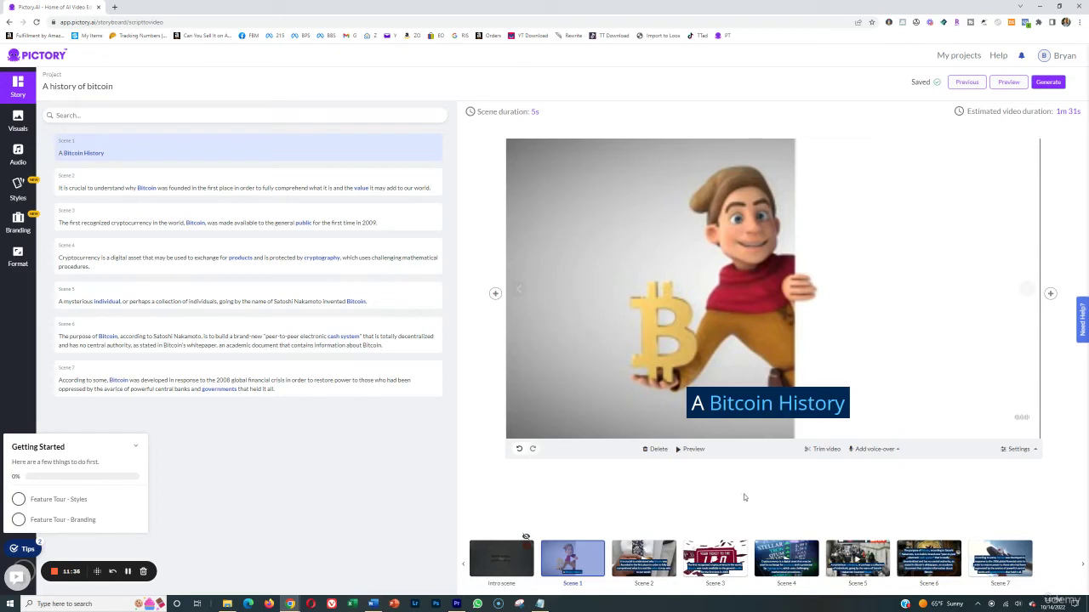
# - Preview Scene 1, then step through Scenes 2–7 to check each clip and caption
pyautogui.click(681, 449)
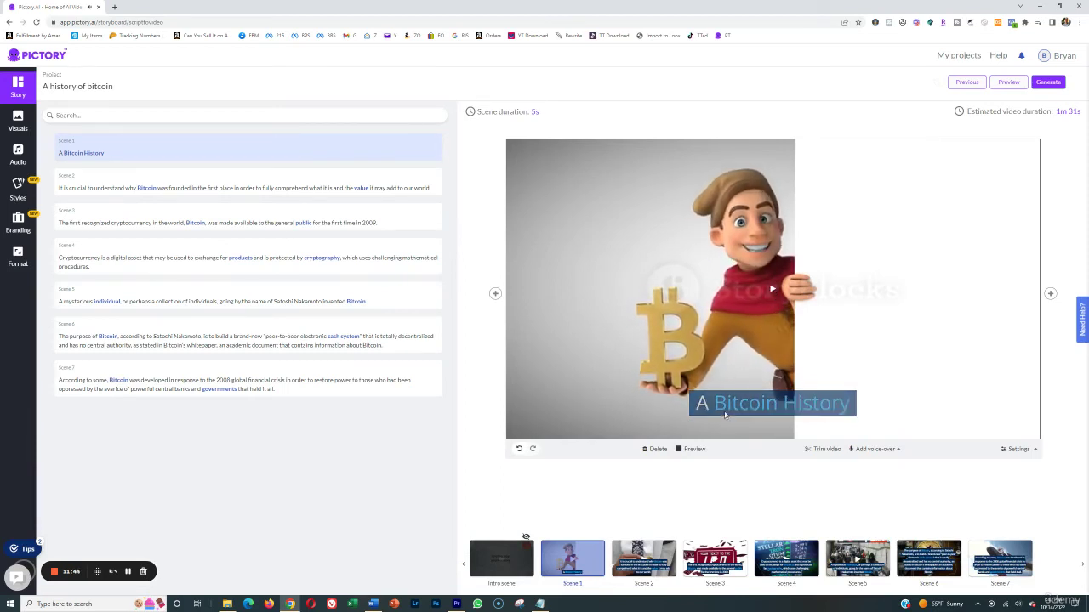
pyautogui.click(644, 558)
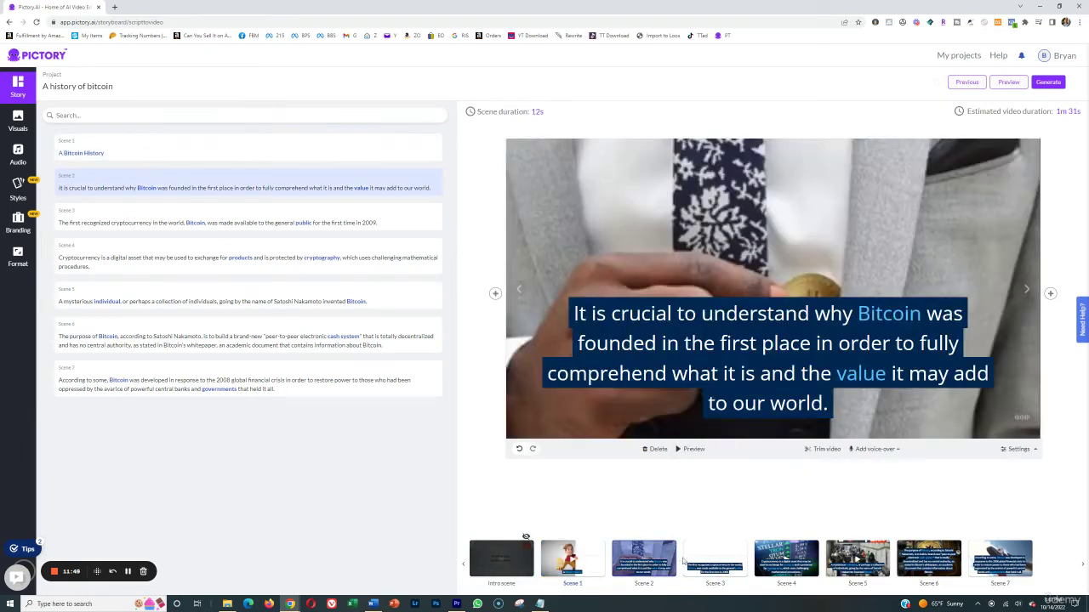
pyautogui.click(740, 557)
pyautogui.click(787, 557)
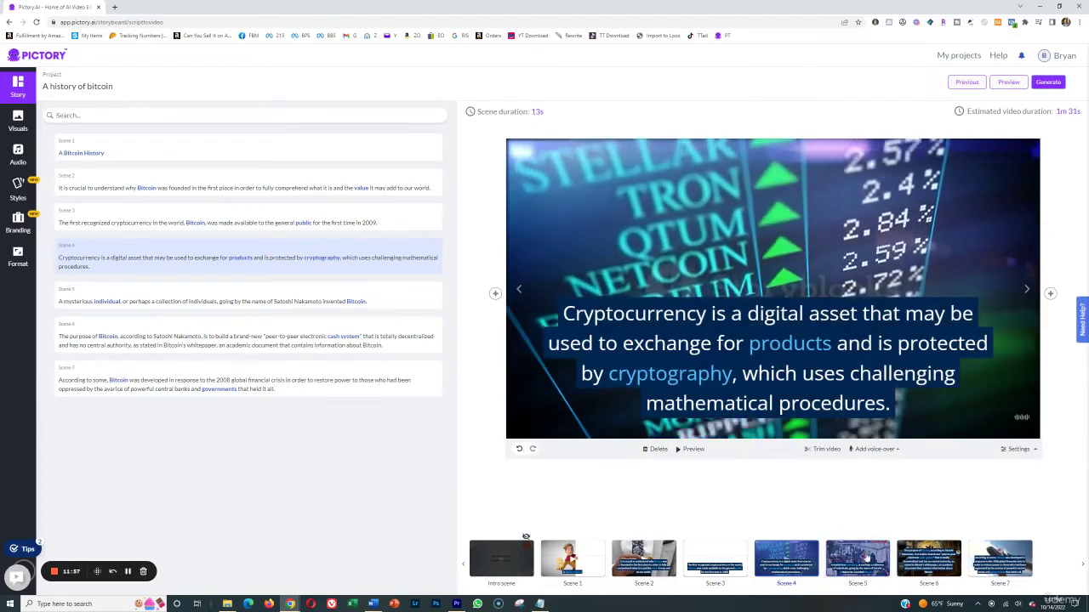
pyautogui.press('Down')
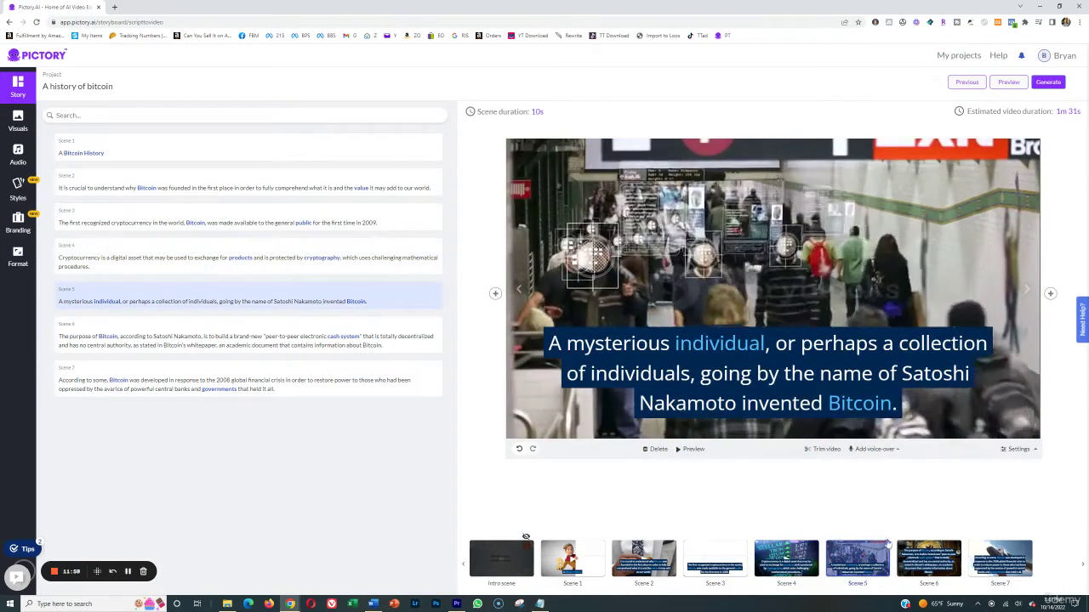
pyautogui.press('Down')
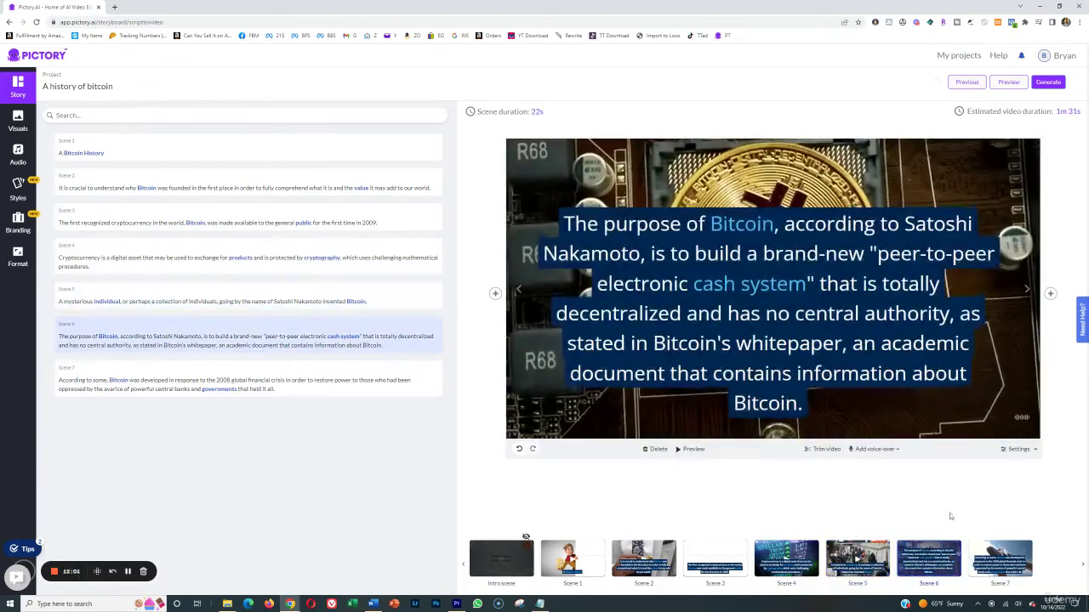
pyautogui.click(999, 552)
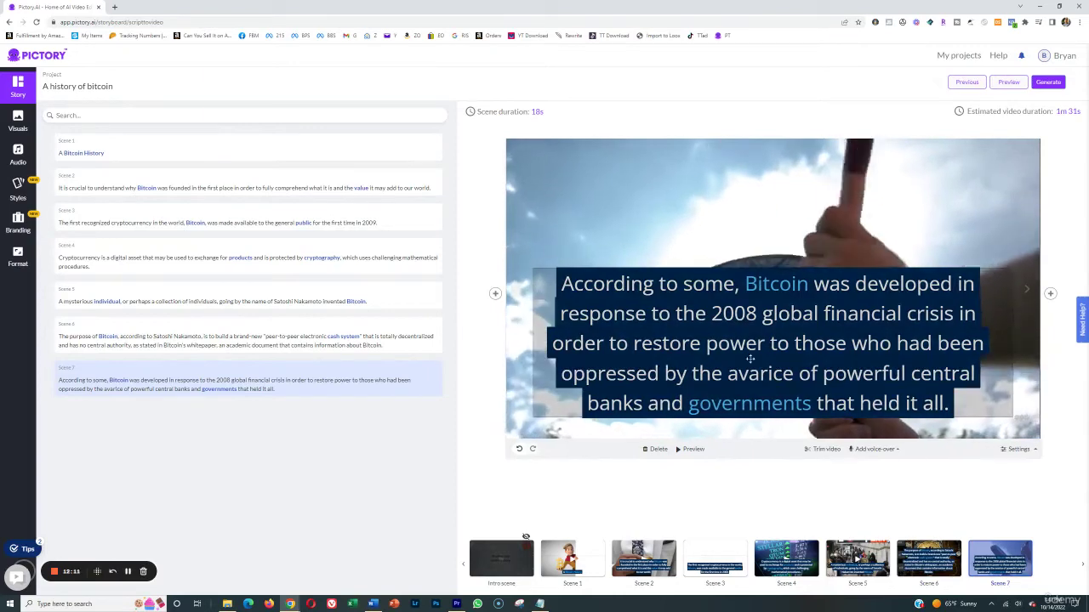
pyautogui.click(852, 454)
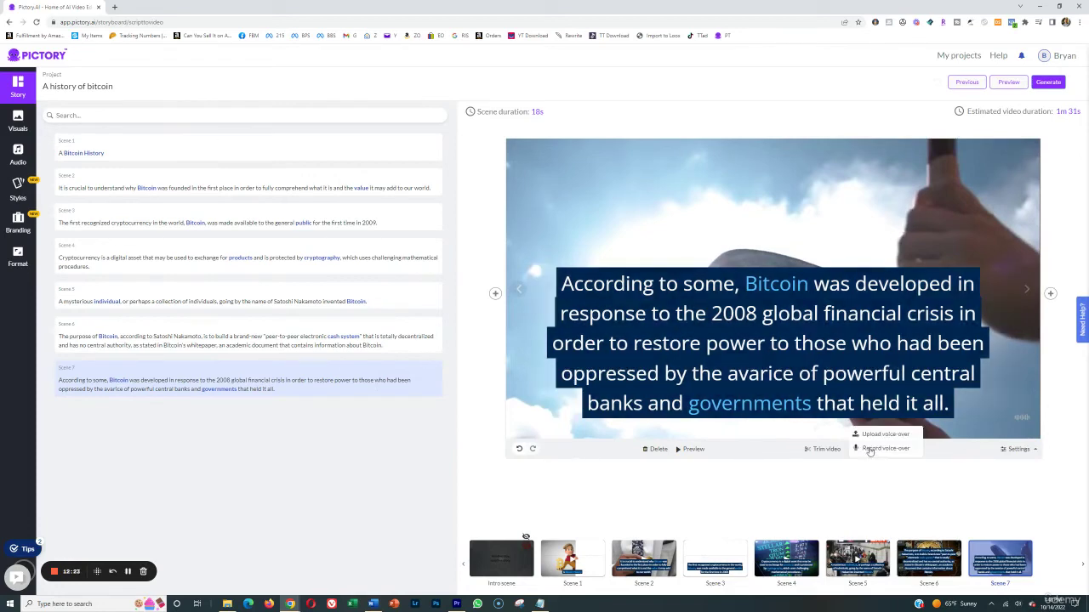
# - Upload the Holiday Shopping MP3 from Downloads as a voice-over
pyautogui.click(876, 435)
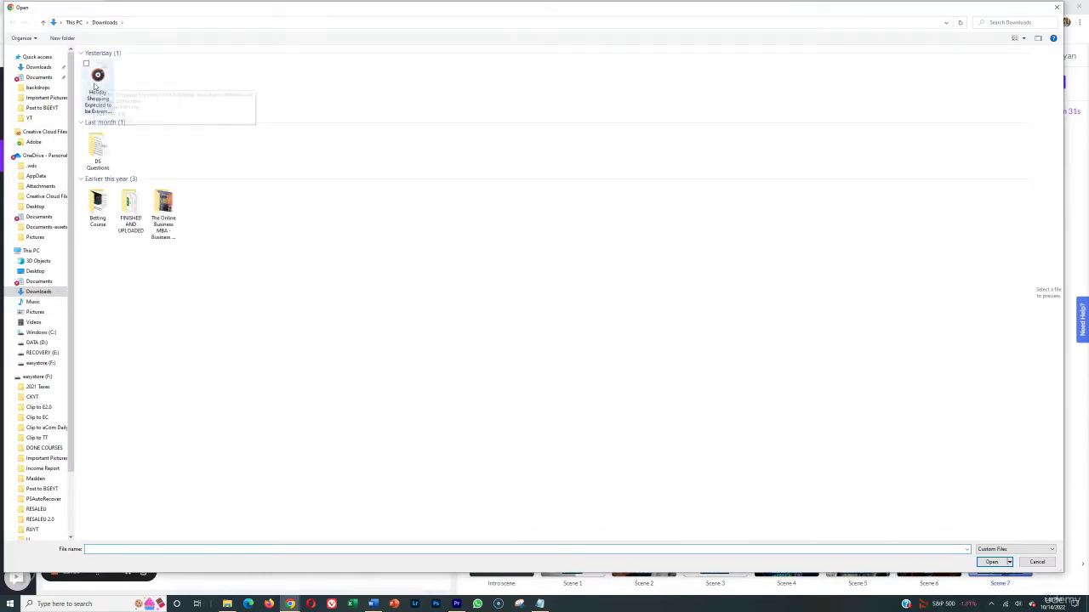
pyautogui.doubleClick(98, 79)
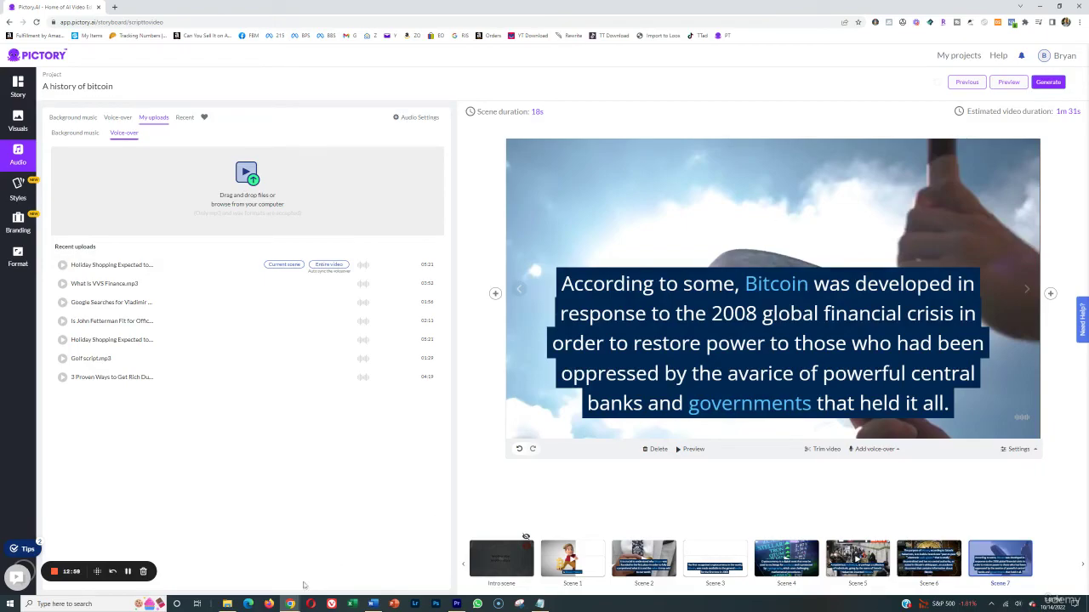
# - Play the Holiday Shopping video from the Downloads folder in File Explorer
pyautogui.click(227, 604)
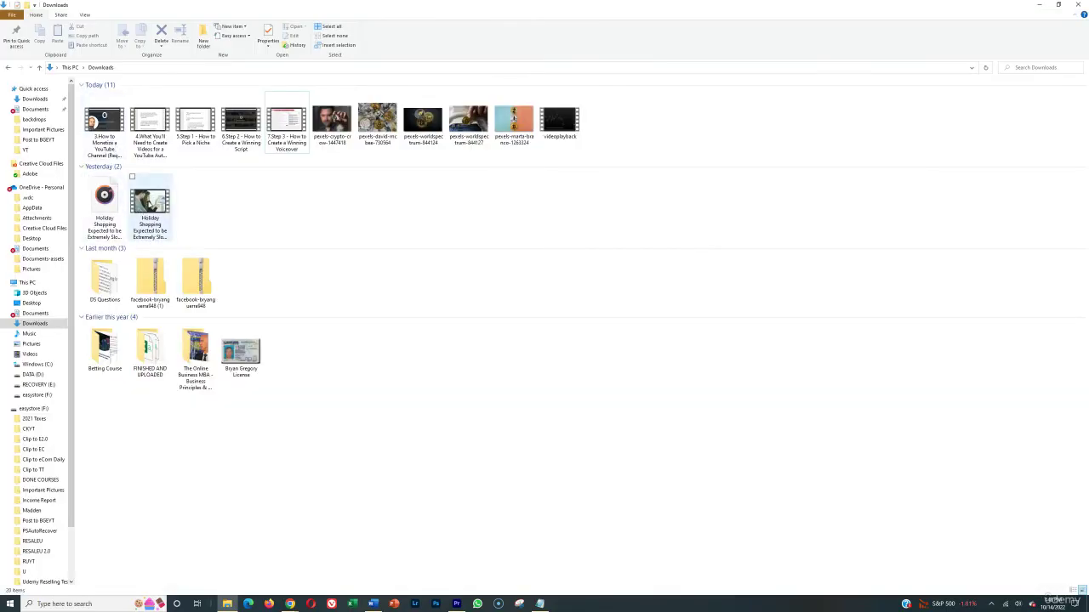
pyautogui.doubleClick(149, 204)
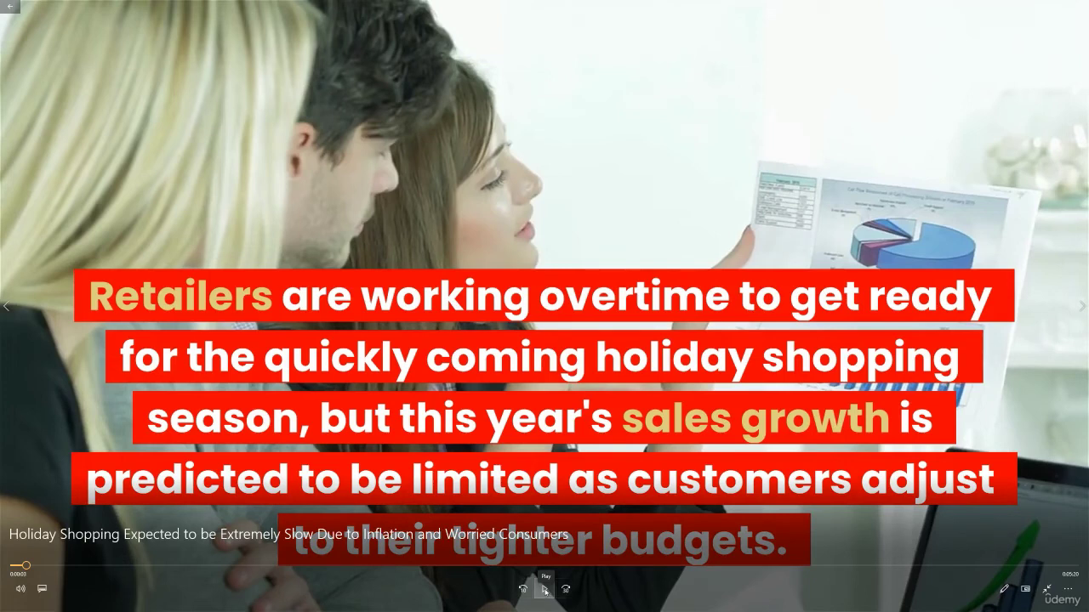
# - Resume the Holiday Shopping video in Movies & TV and raise the volume
pyautogui.click(545, 589)
pyautogui.click(544, 590)
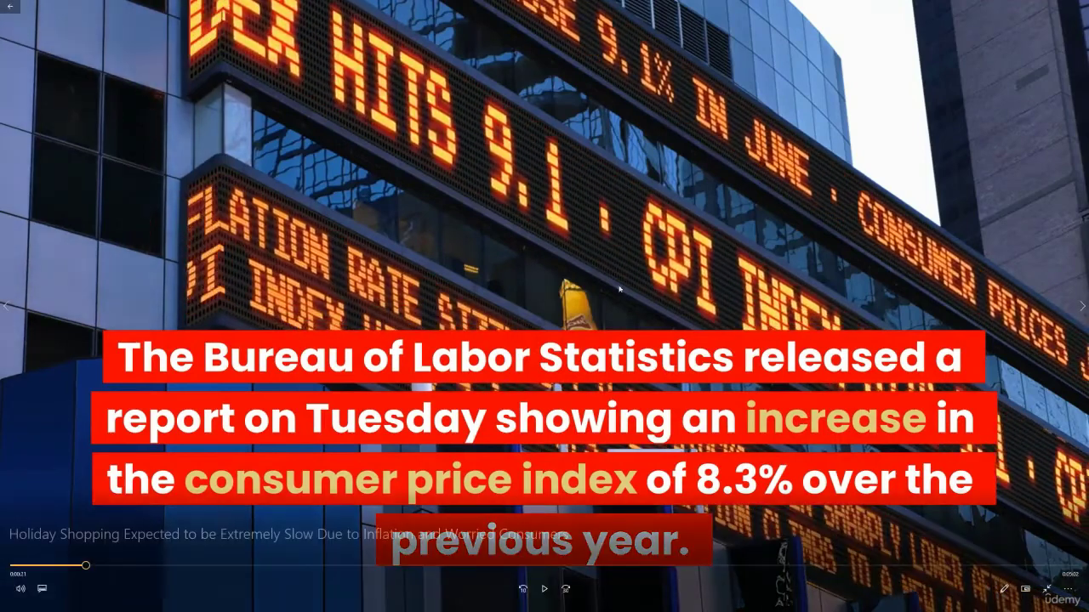
pyautogui.press('XF86AudioRaiseVolume')
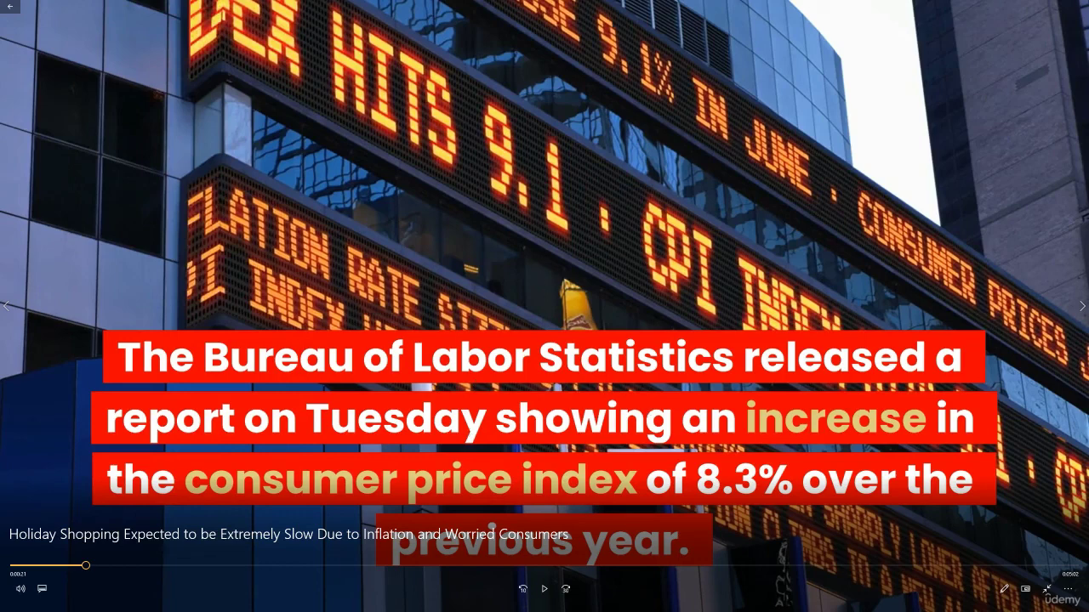
# - Close the video player and File Explorer to return to the storyboard at Scene 7's 2008 financial-crisis caption
pyautogui.click(1037, 7)
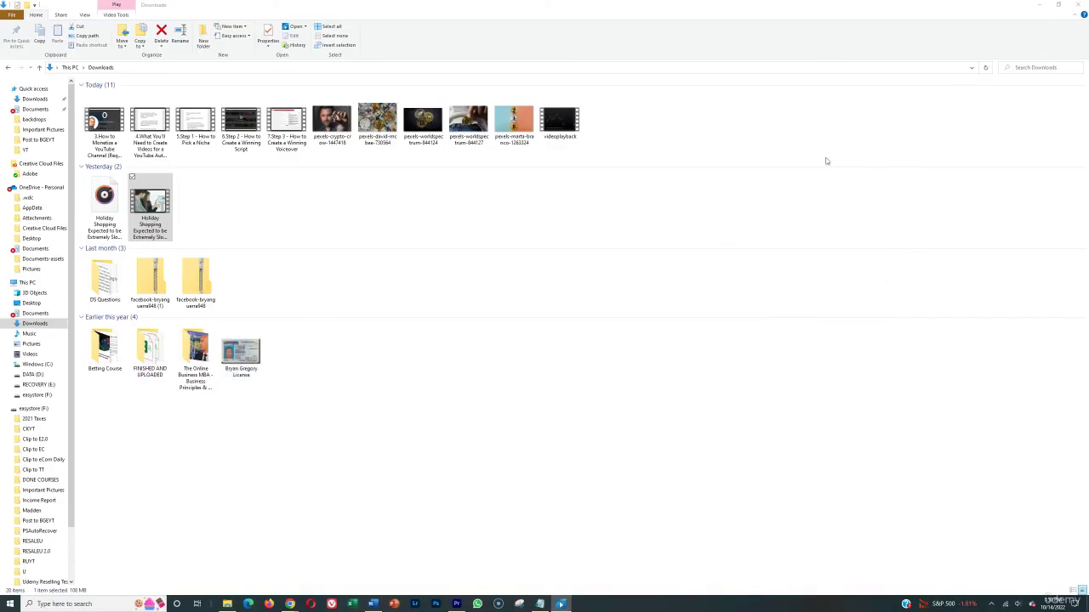
pyautogui.click(1079, 5)
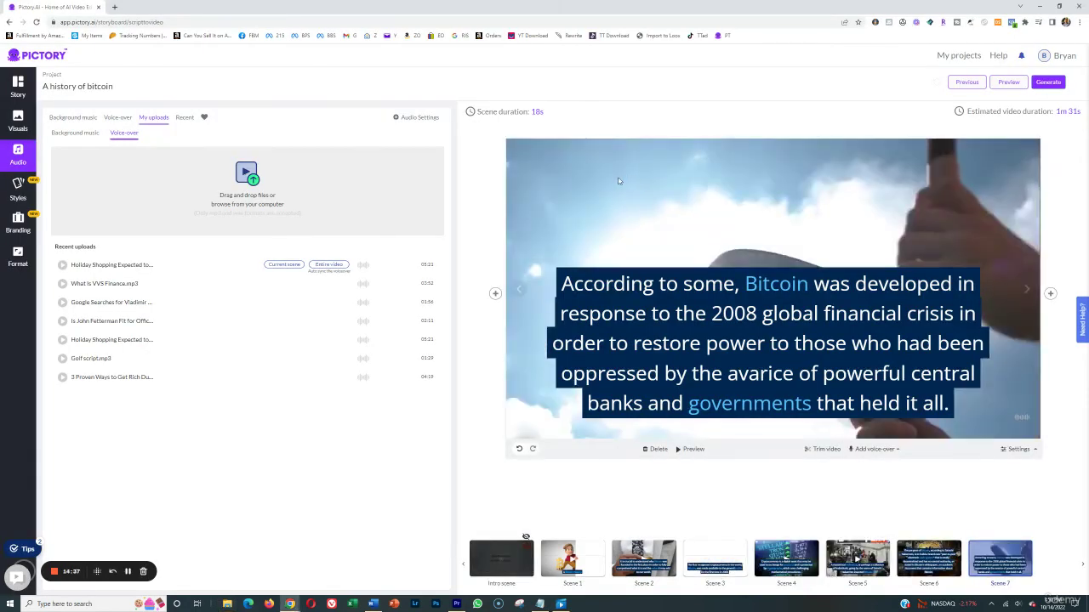